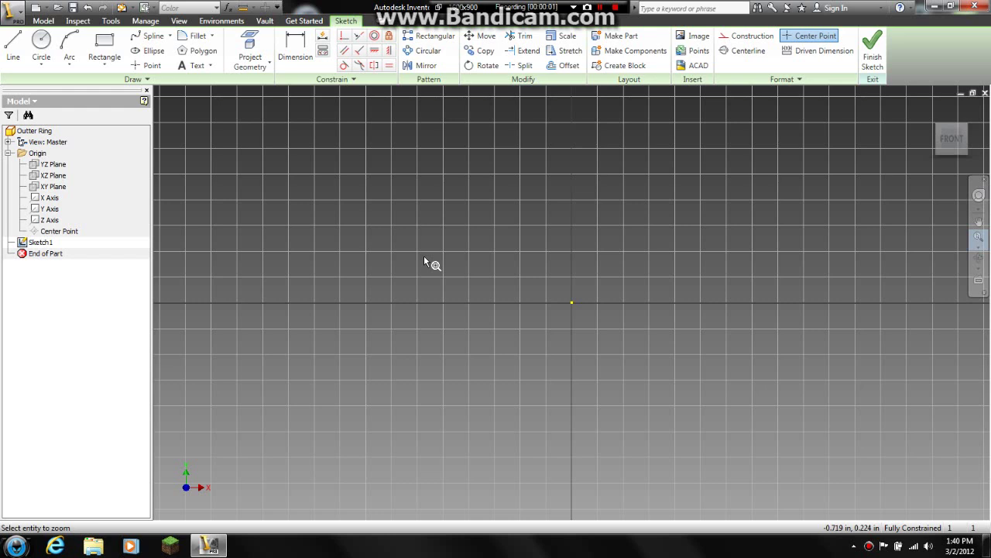
Sketch a 2 in diameter circle centred on the origin and delete its diameter dimension.
click(39, 53)
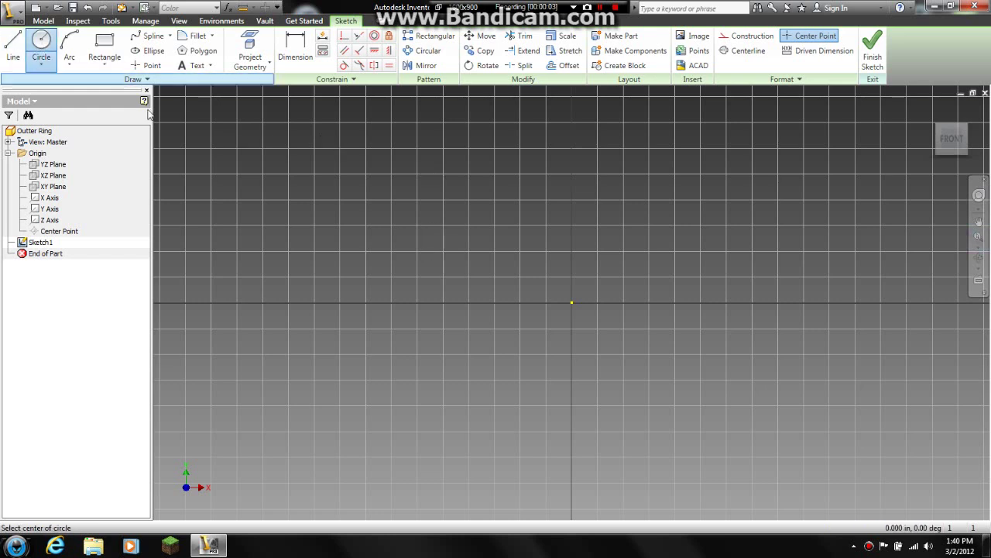
click(570, 302)
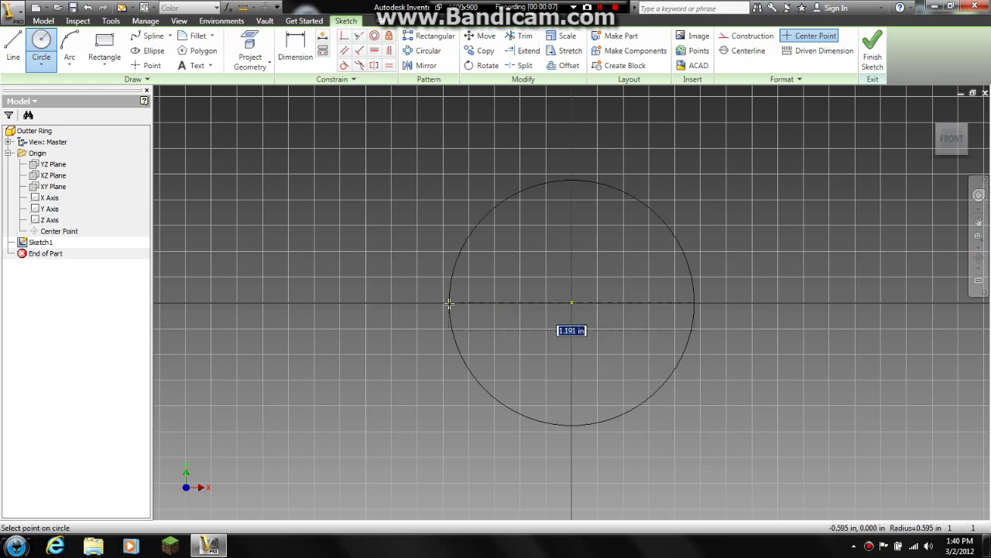
text(2)
key(Return)
key(Escape)
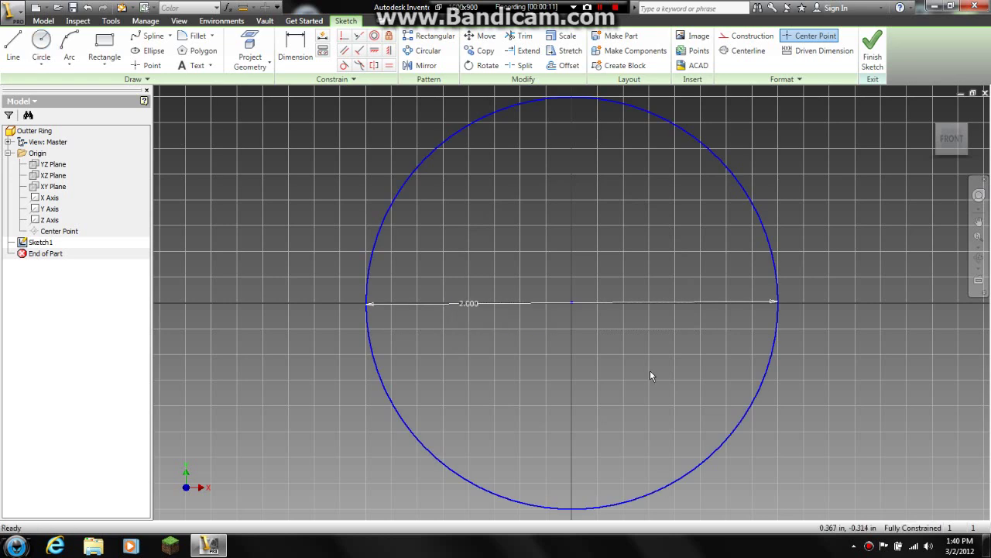
drag(650, 374, 521, 242)
key(Delete)
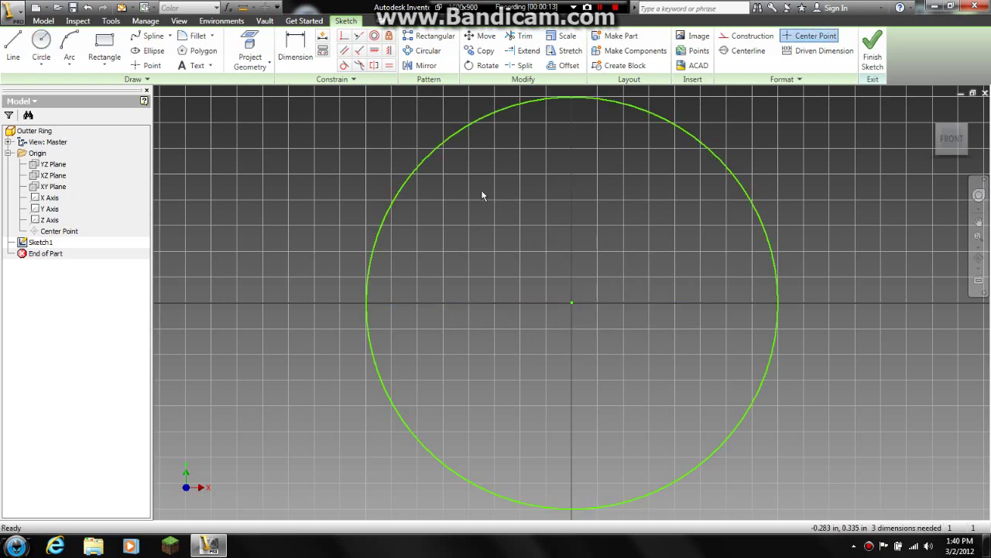
Sketch a concentric 1.5 in diameter circle inside the first one and remove its diameter dimension.
click(40, 43)
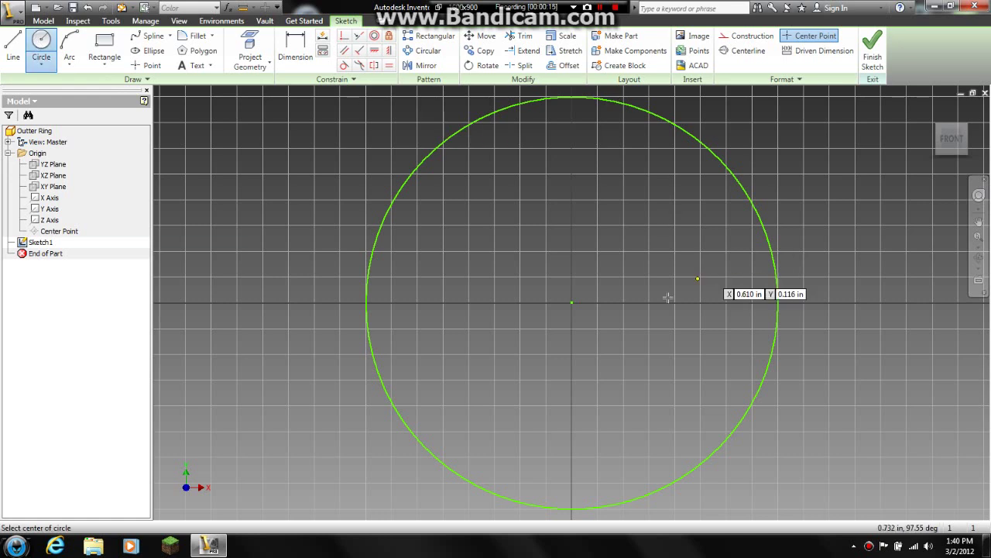
click(571, 302)
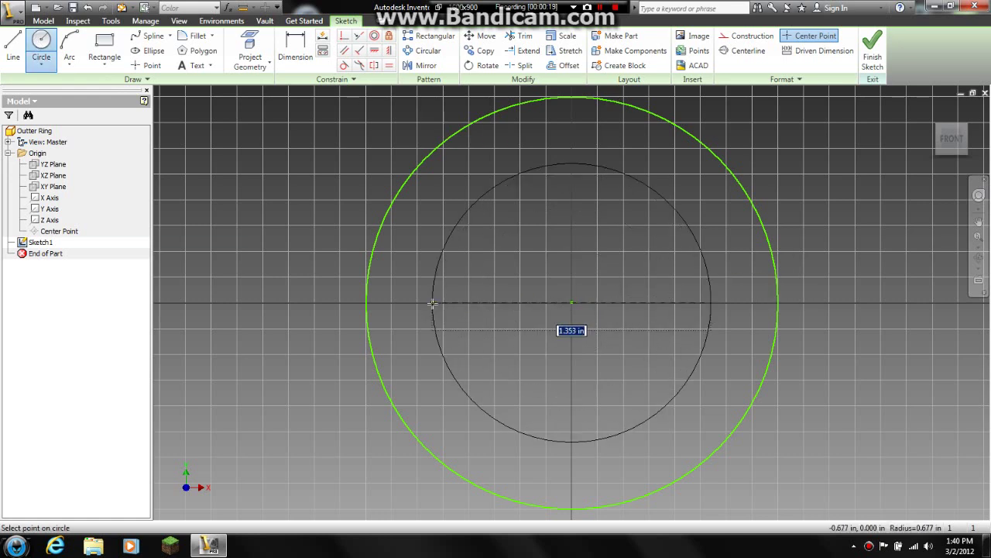
text(1.5)
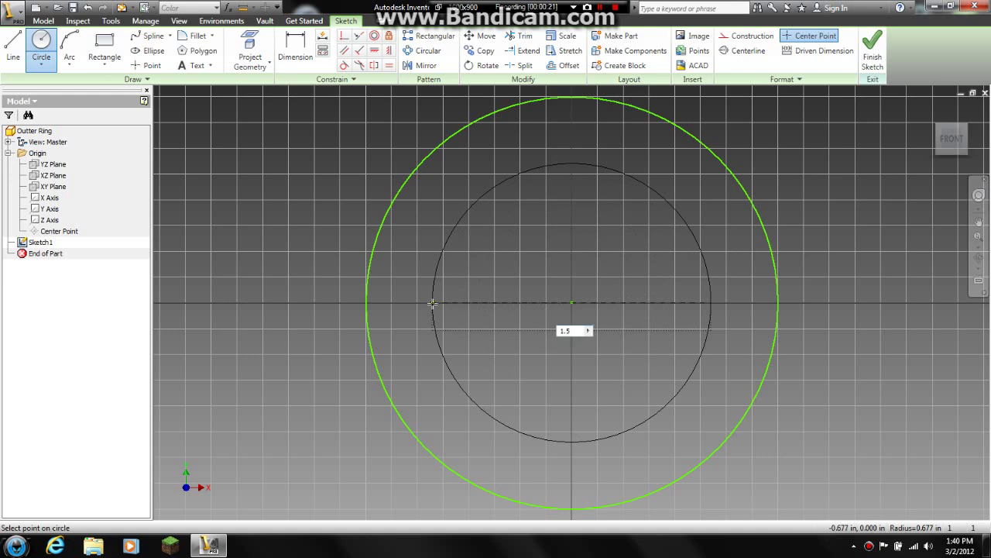
key(Return)
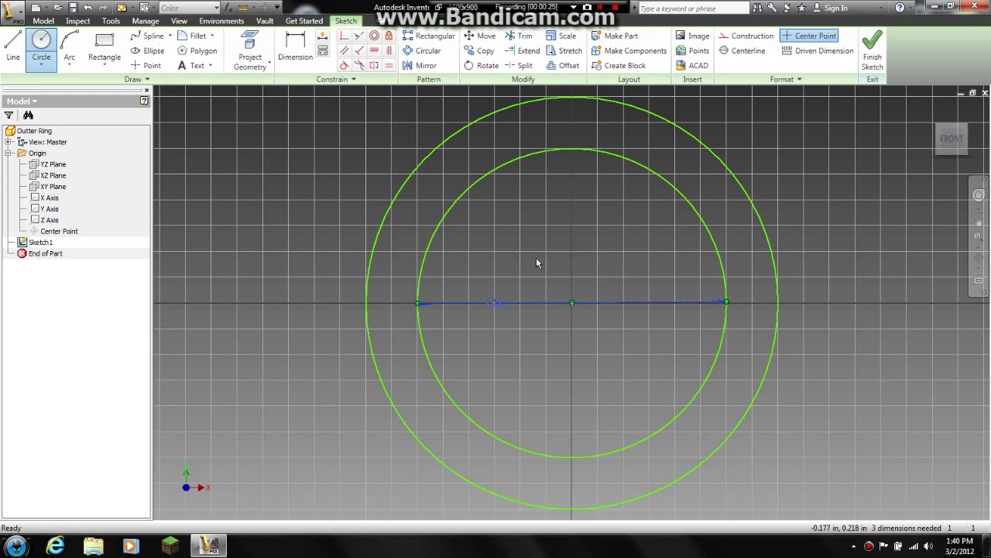
scroll(536, 263, down, 1)
key(ctrl+z)
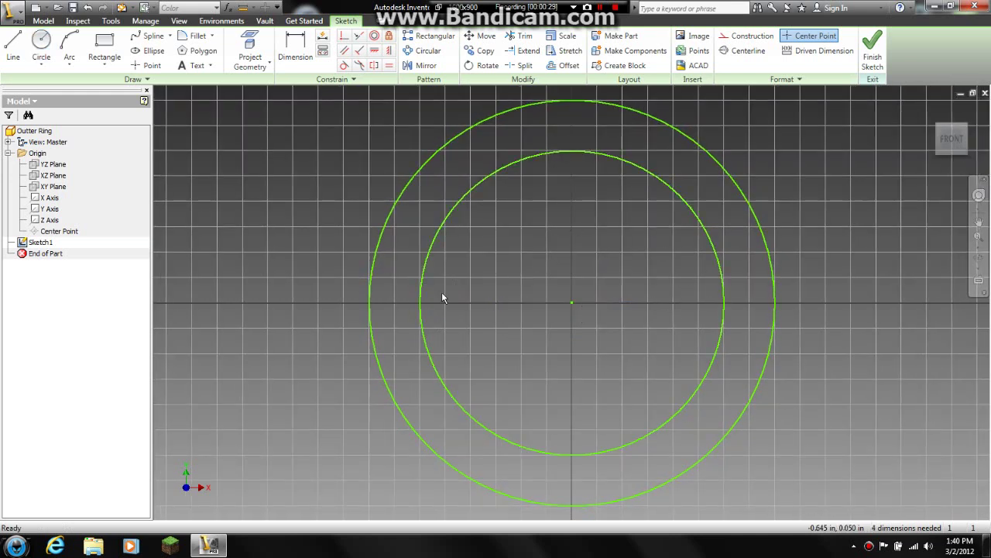
Extrude the ring-shaped profile between the two circles by 0.55 in.
click(41, 44)
click(43, 21)
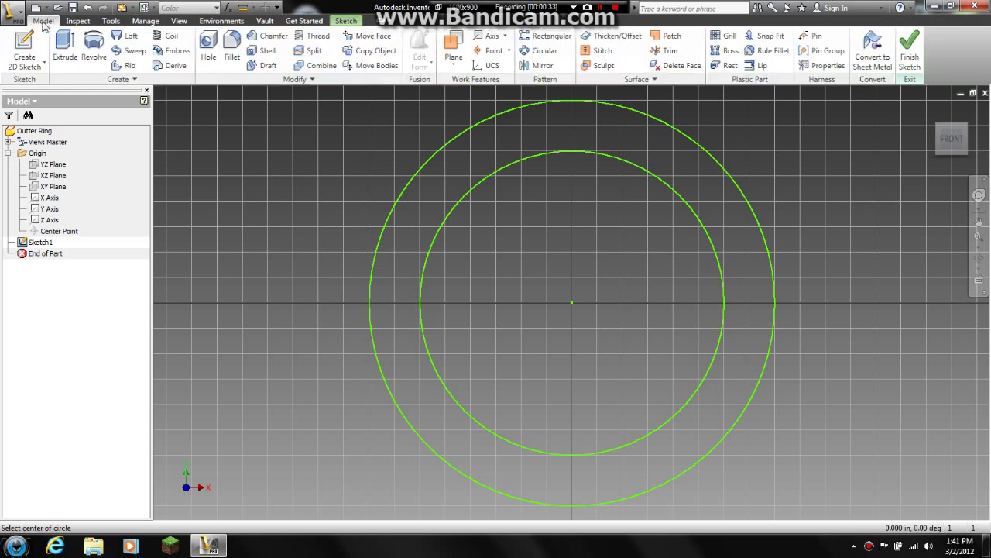
click(66, 48)
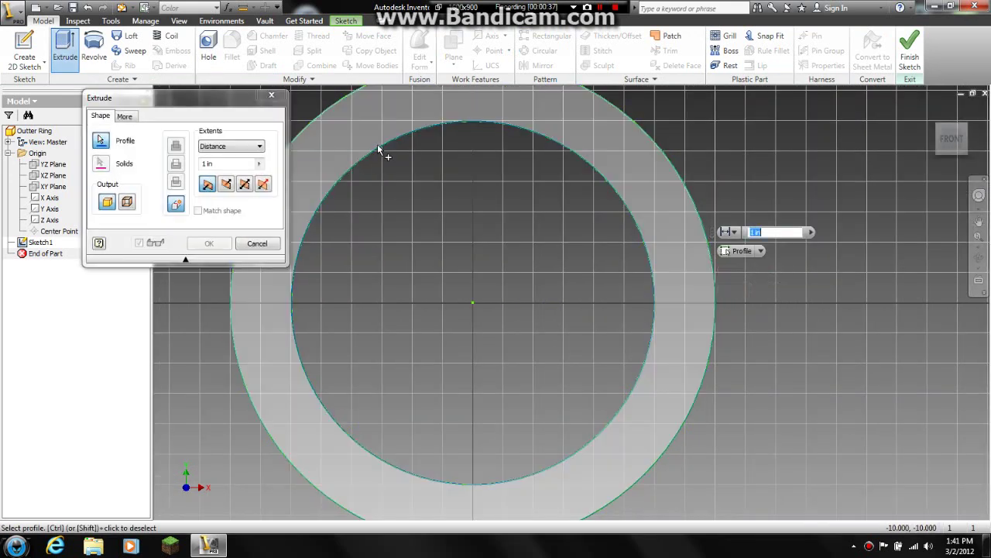
click(380, 150)
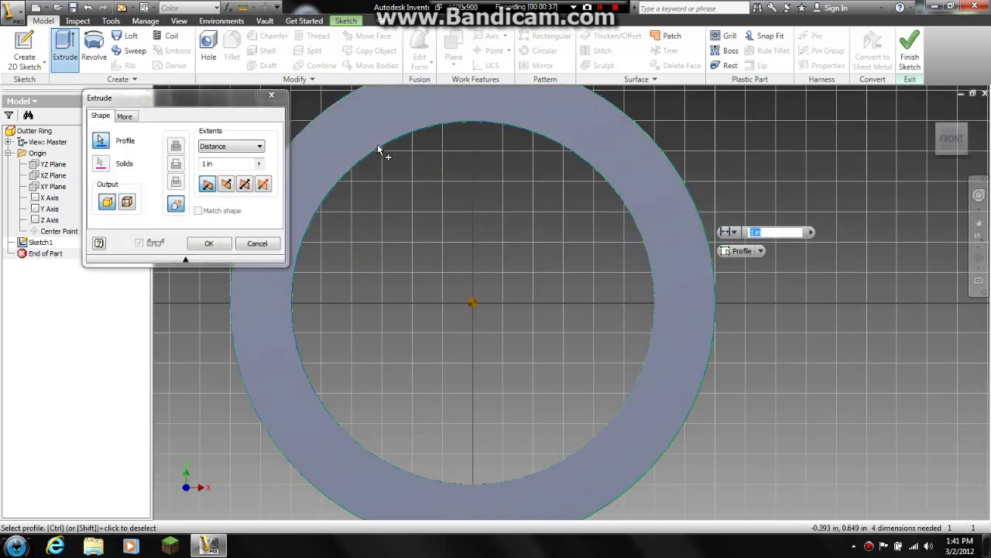
click(968, 128)
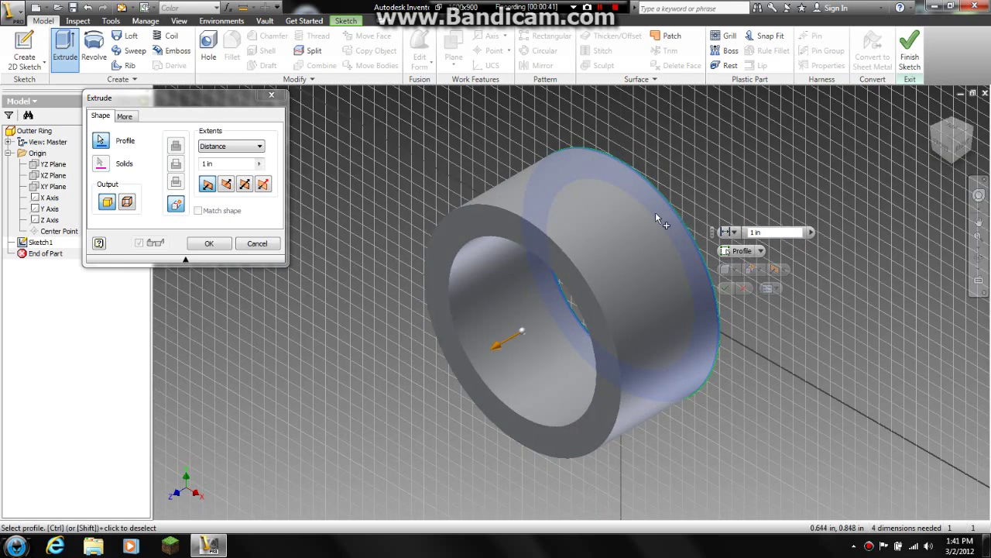
click(215, 165)
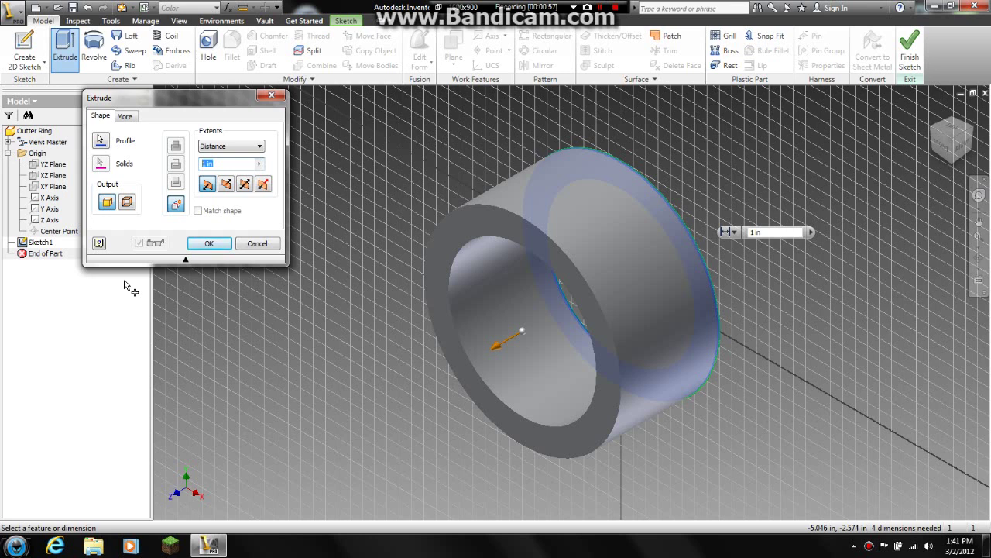
text(.55)
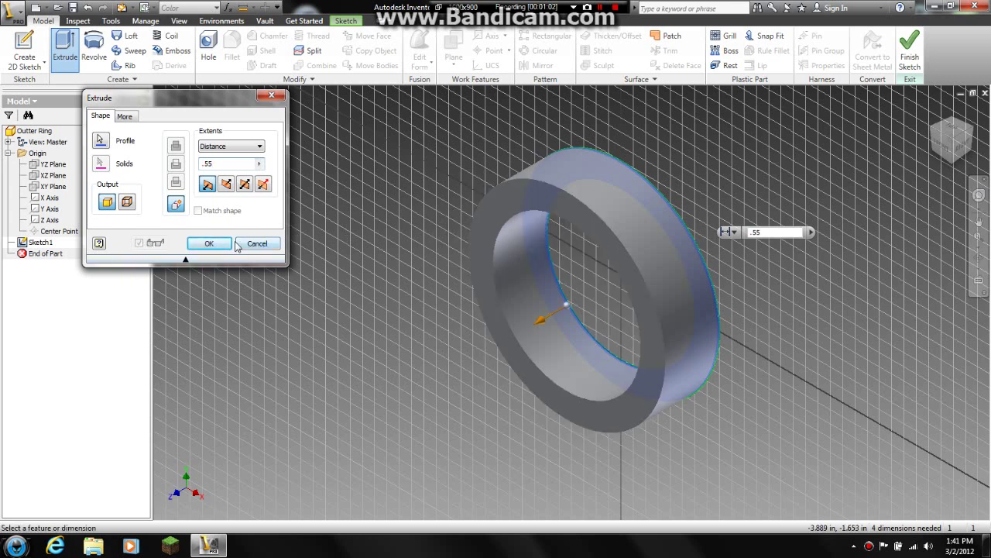
click(206, 244)
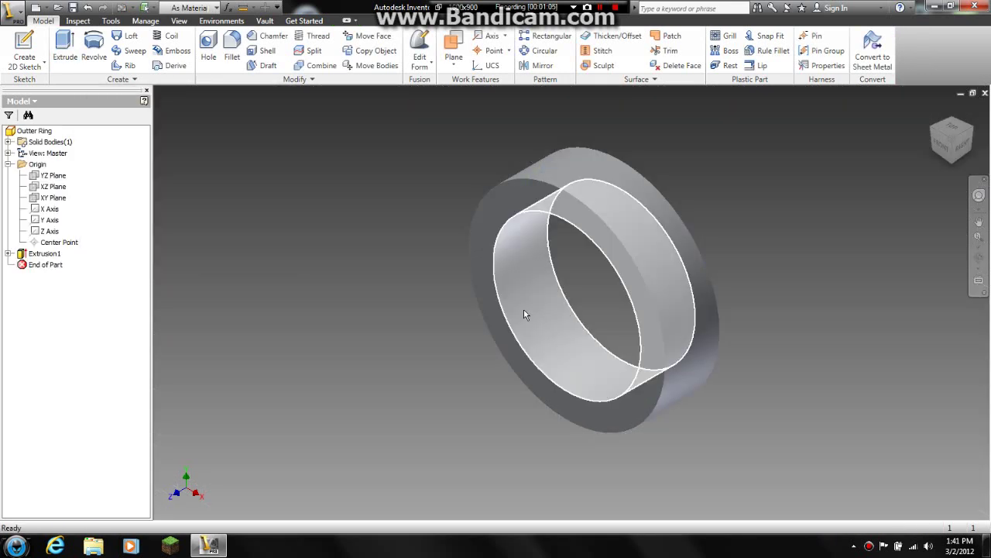
Create a sketch on the XZ plane and slice the graphics at the sketch plane to expose the ring's cross-section.
click(47, 187)
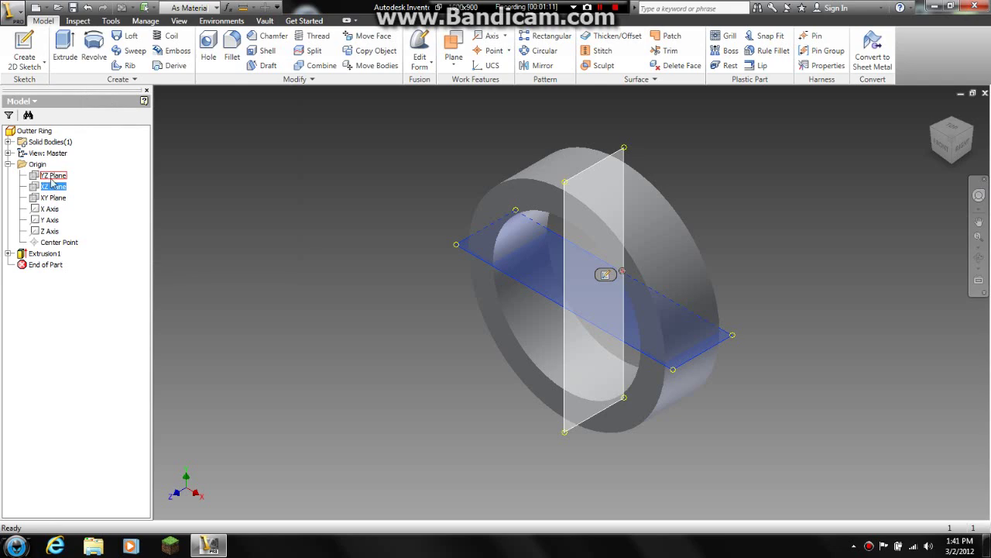
click(606, 276)
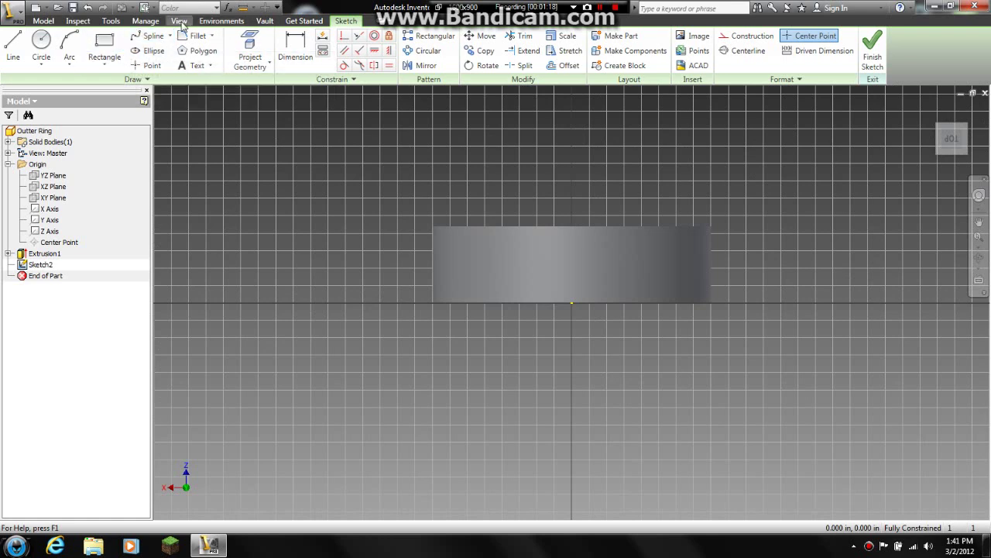
click(179, 21)
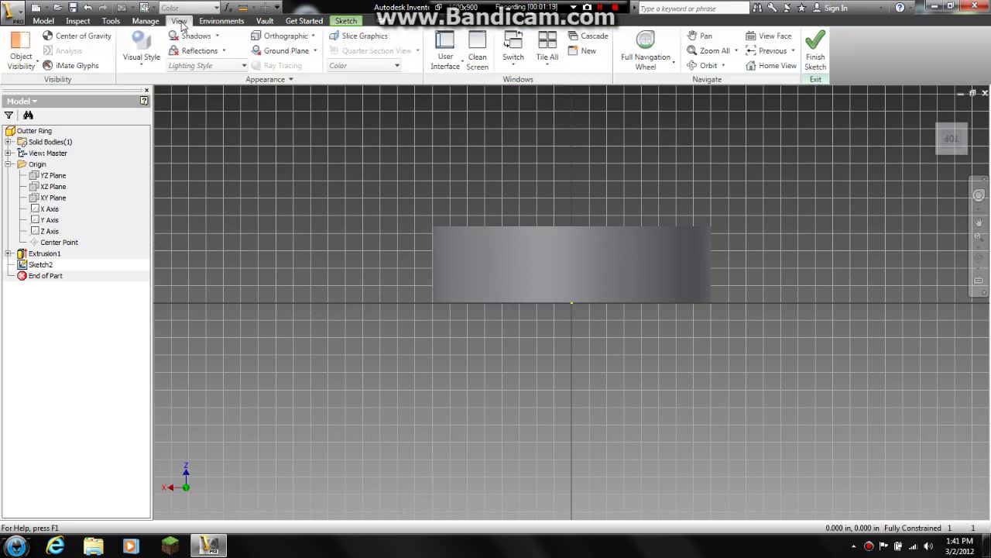
click(367, 41)
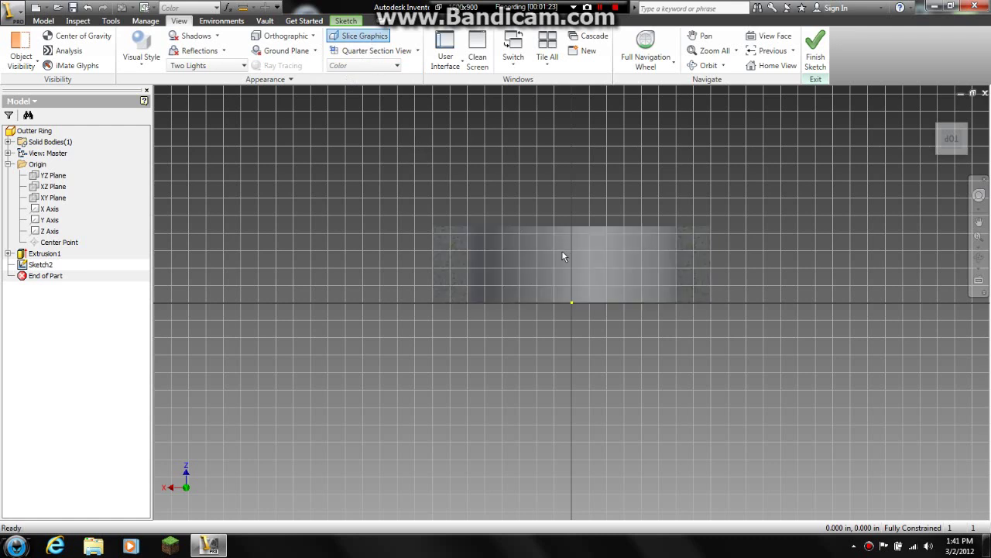
scroll(563, 256, up, 3)
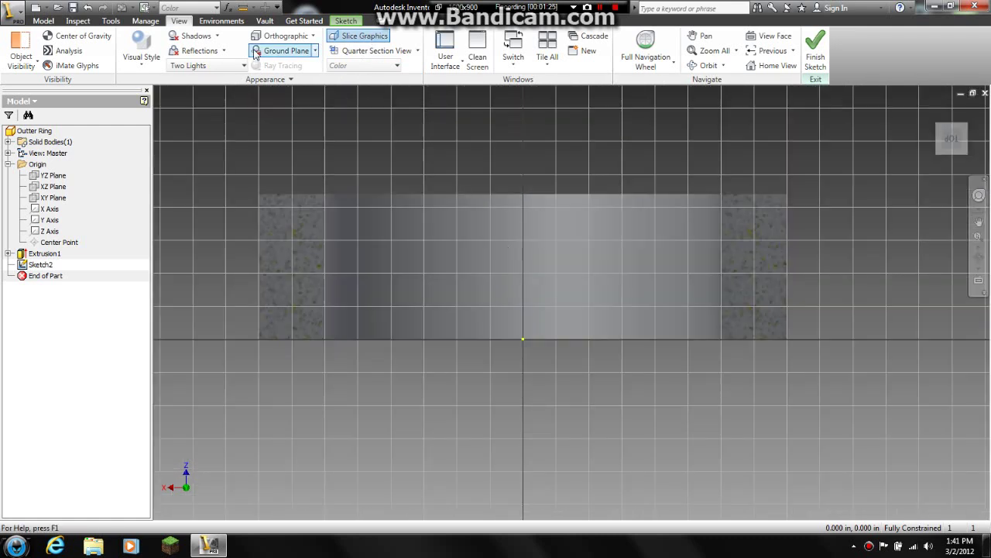
Project the ring's upper and lower edges and one inner wall edge of the cross-section into the sketch.
click(346, 20)
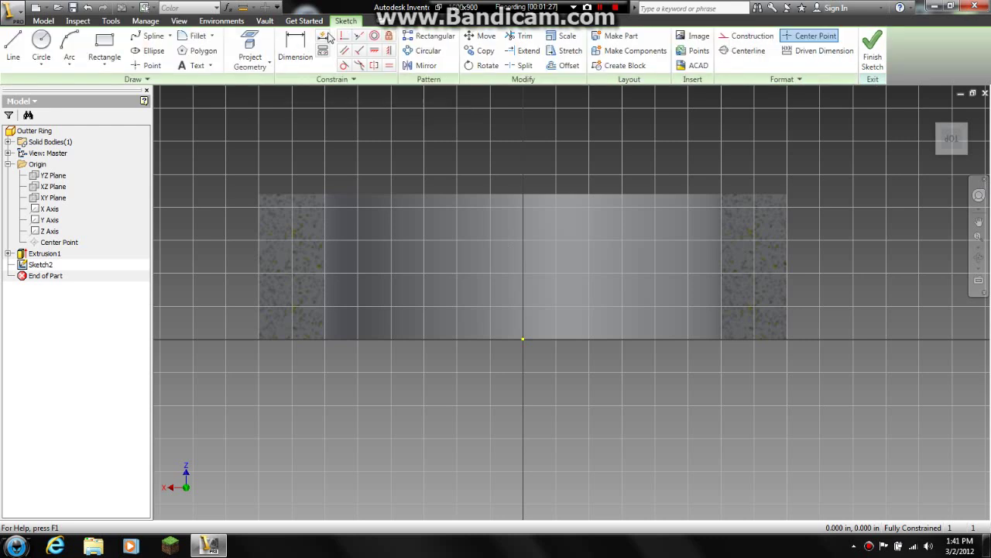
click(249, 46)
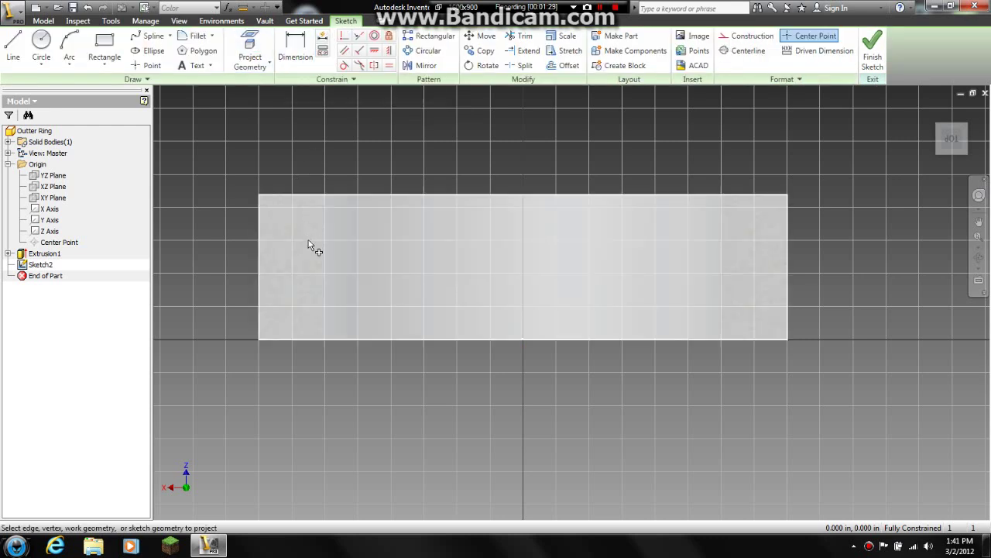
click(309, 255)
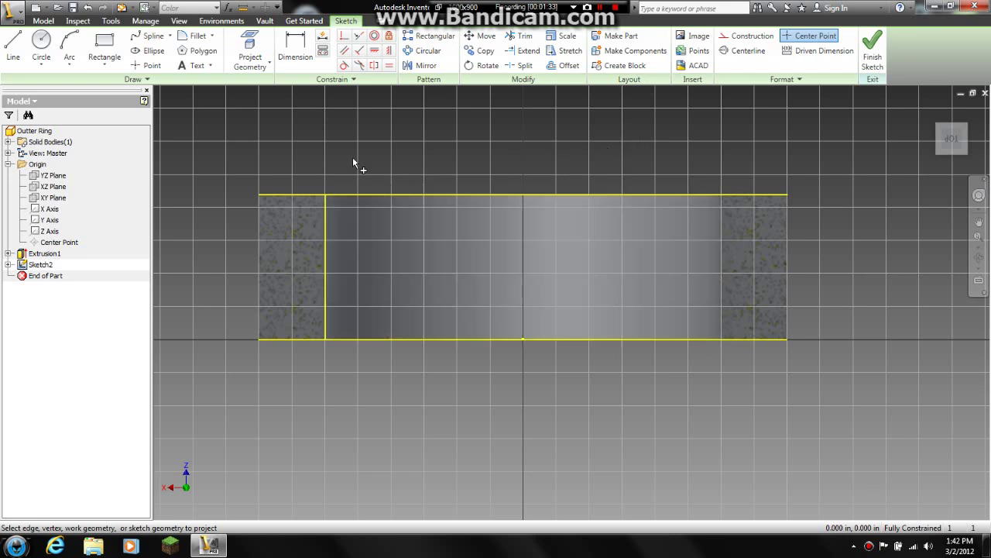
key(Escape)
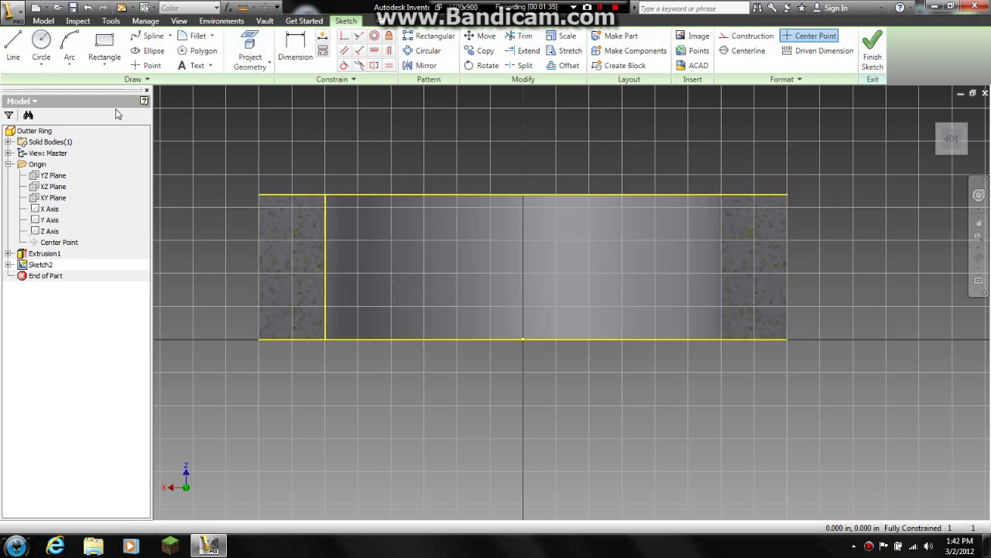
Draw a 0.1 in horizontal line from the midpoint of the projected inner wall edge toward the ring's centre.
click(12, 48)
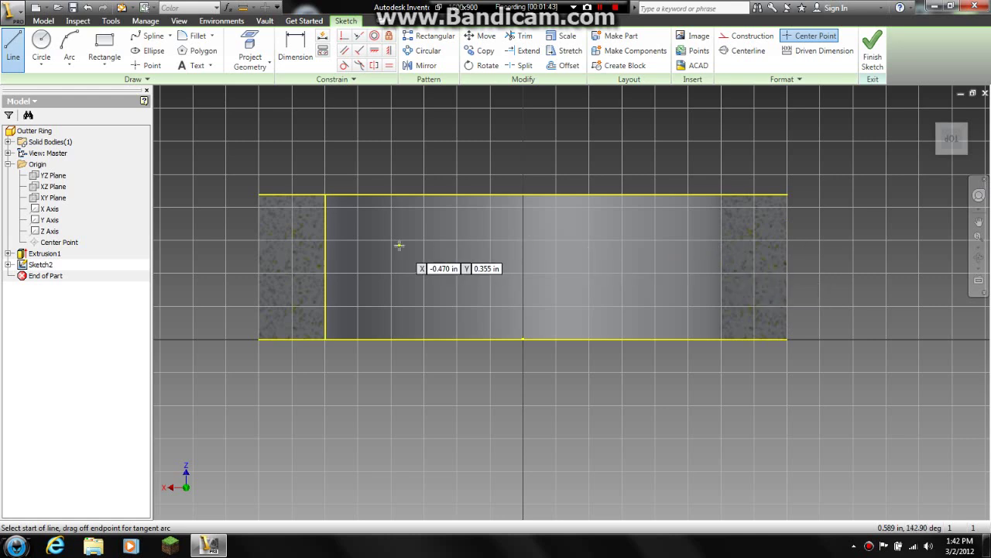
click(324, 266)
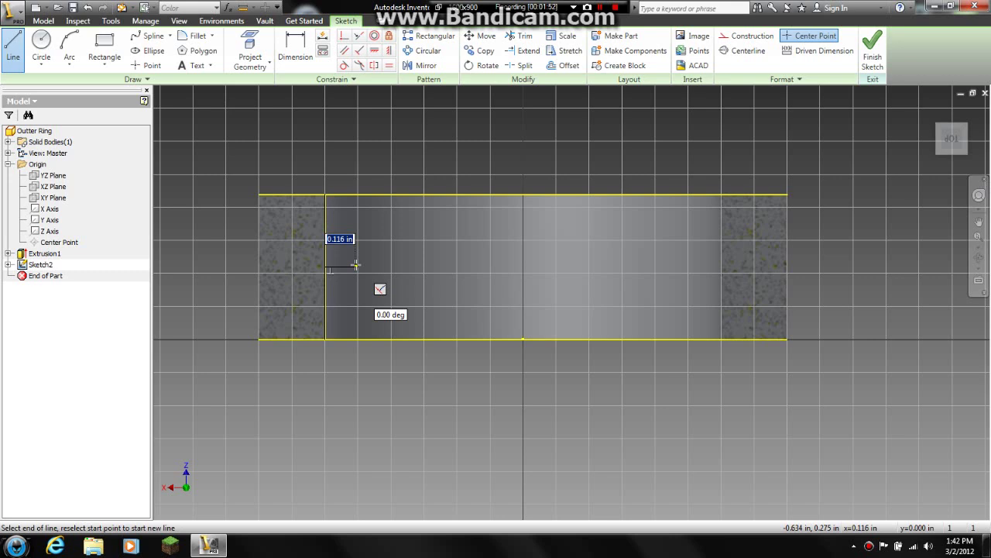
text(.1)
key(Return)
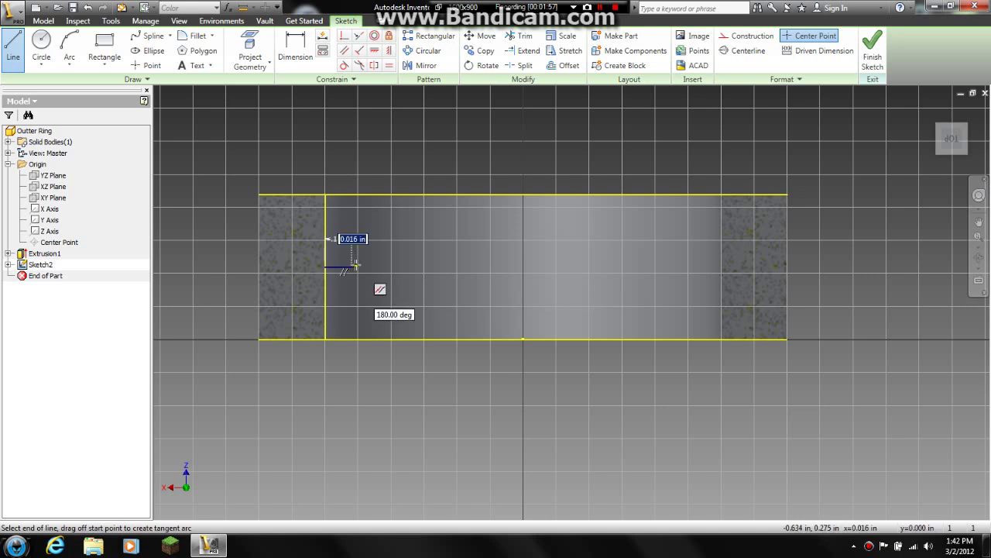
key(Escape)
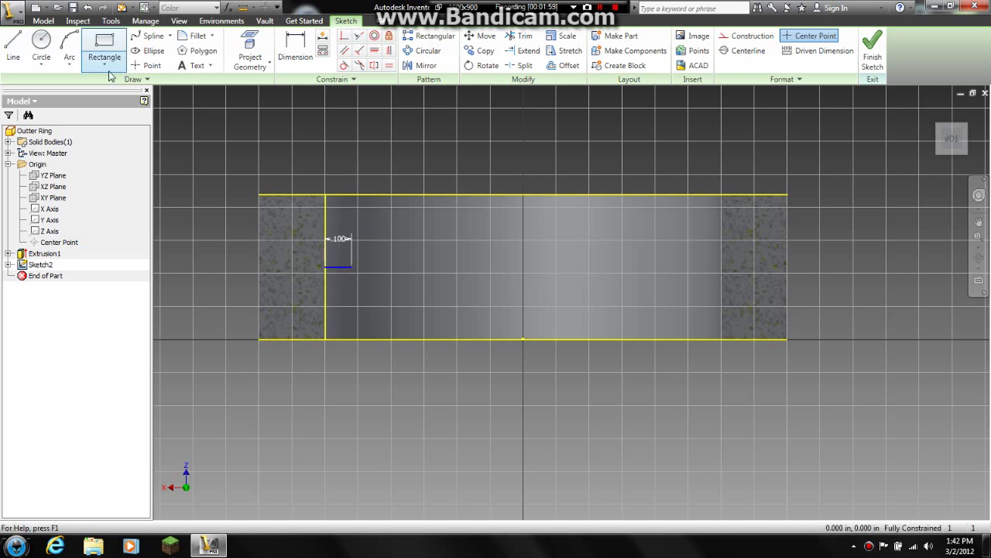
Sketch a 0.45 in diameter circle centred on the free end of the 0.1 in line and delete it.
click(54, 37)
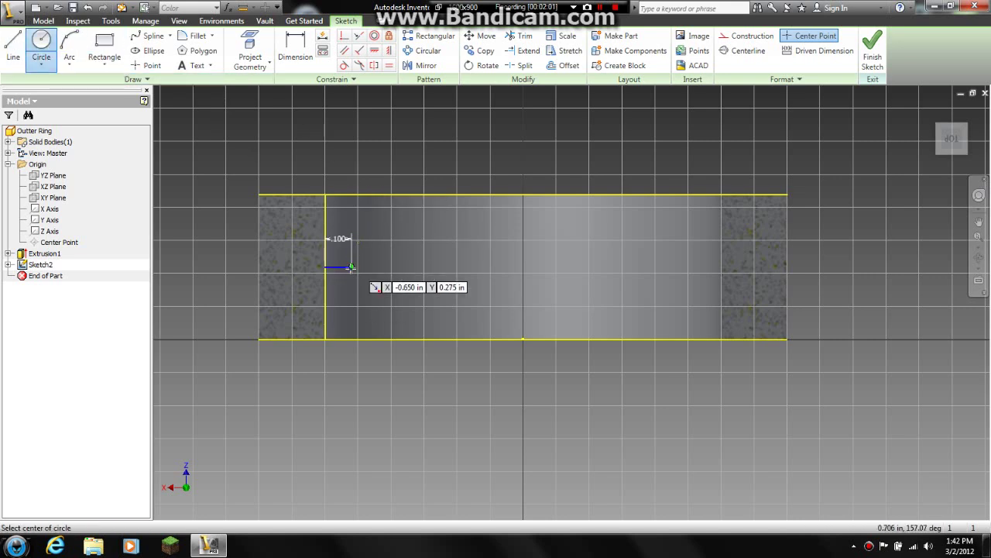
scroll(351, 267, up, 3)
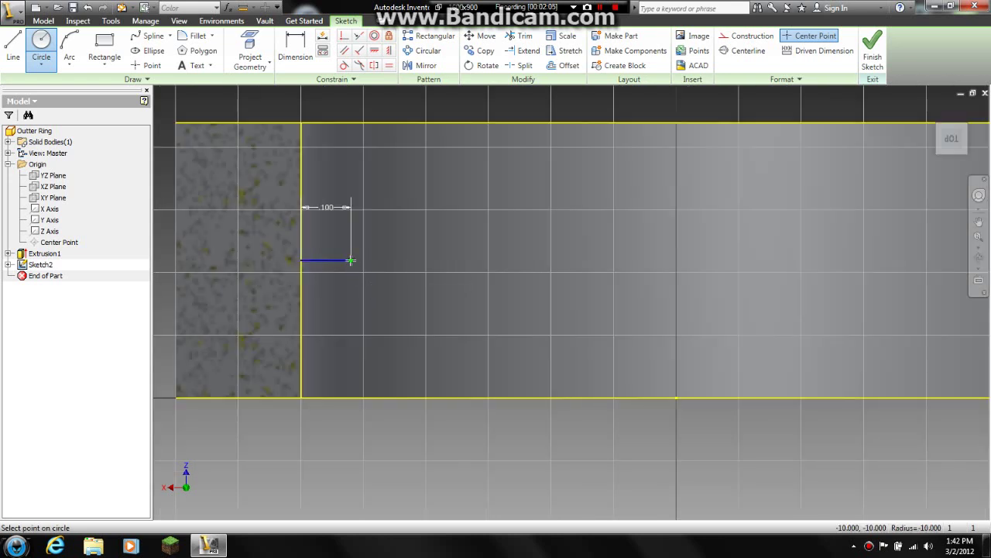
click(351, 261)
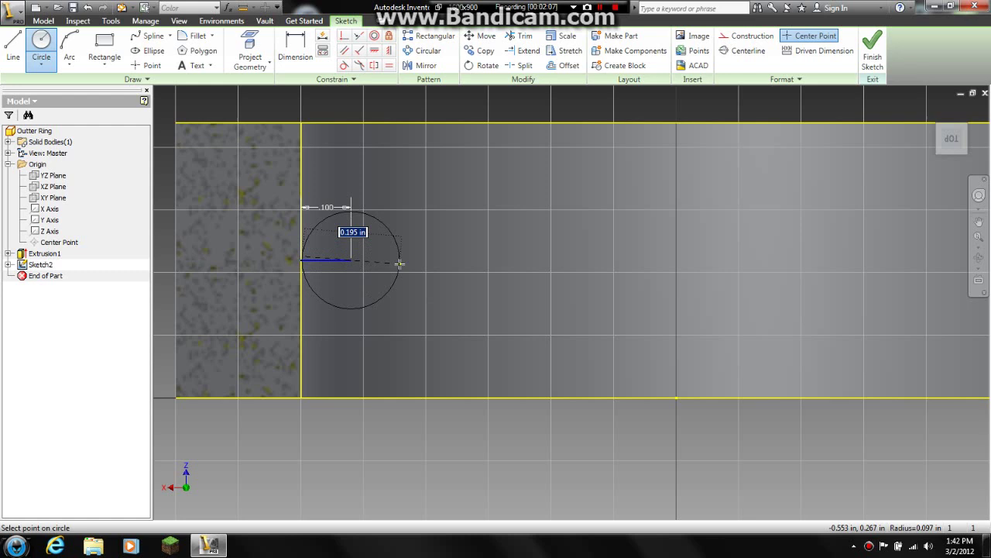
text(.45)
key(Return)
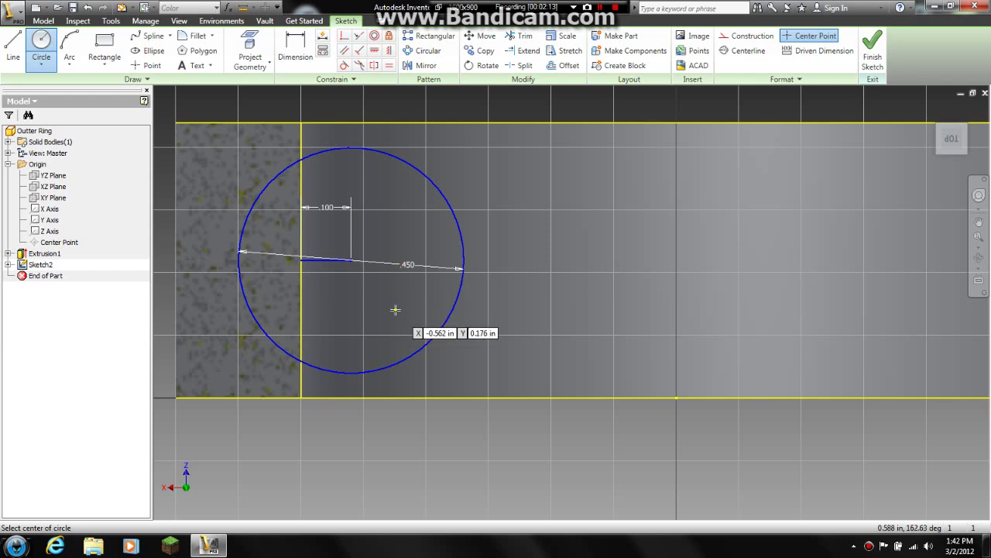
key(Escape)
drag(490, 333, 389, 212)
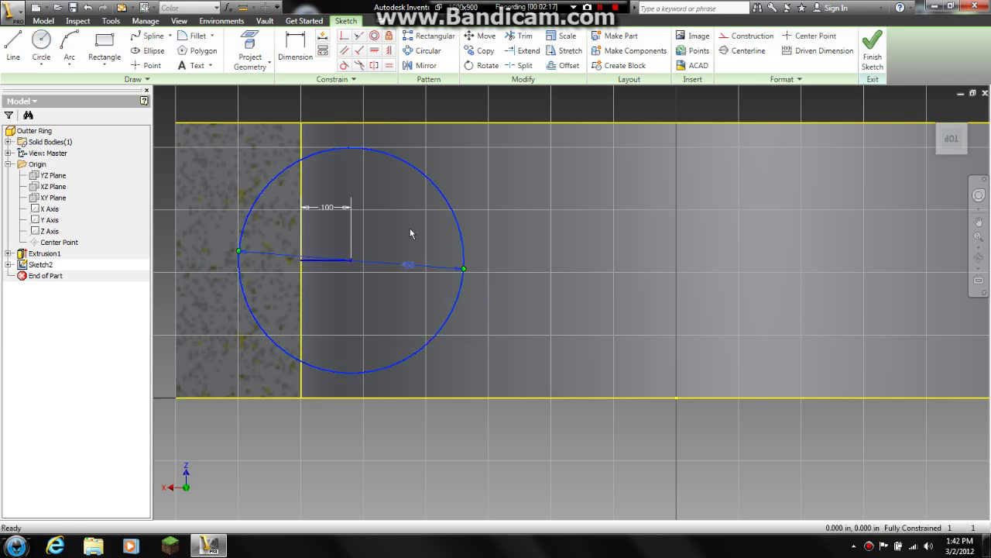
key(Delete)
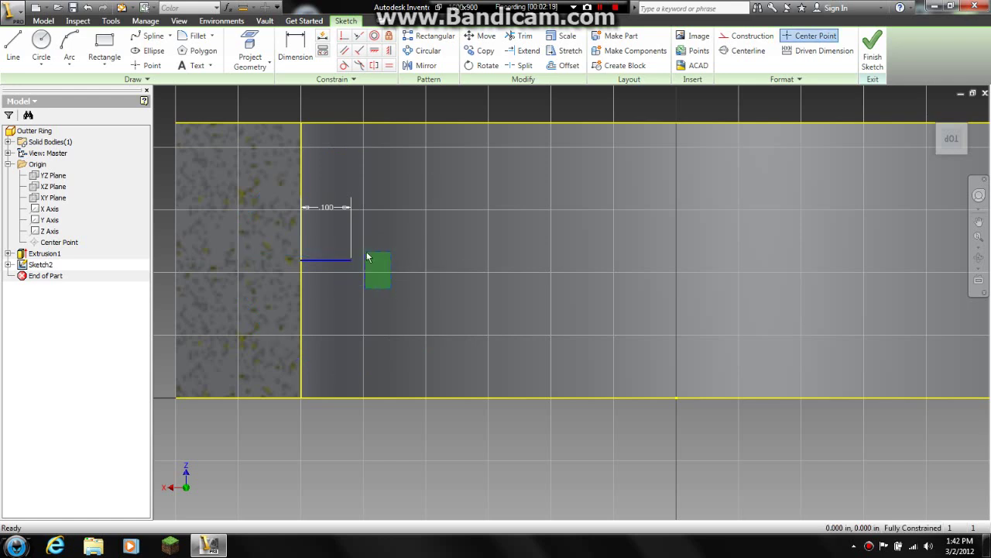
Set the length dimension of the horizontal line at the inner wall to 0.15 in.
click(336, 210)
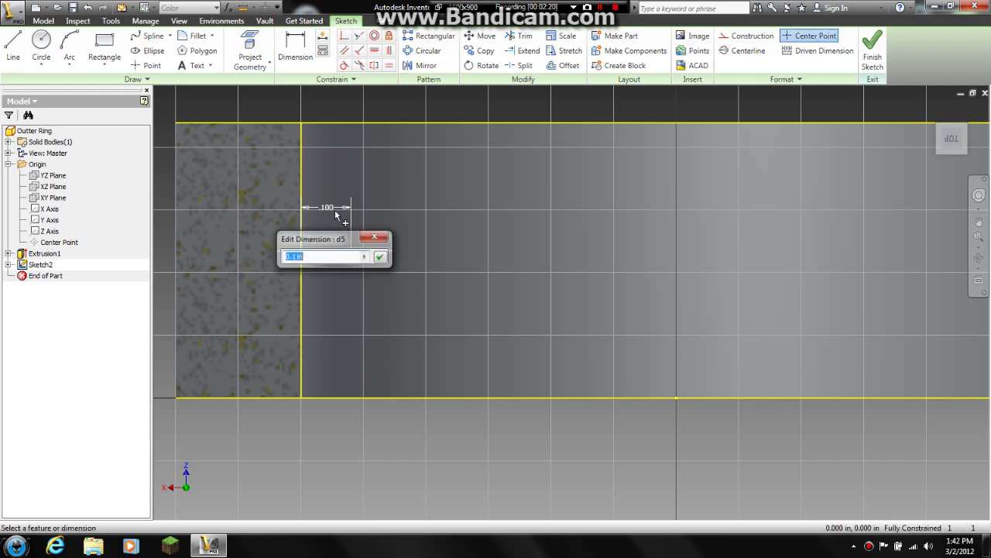
click(316, 260)
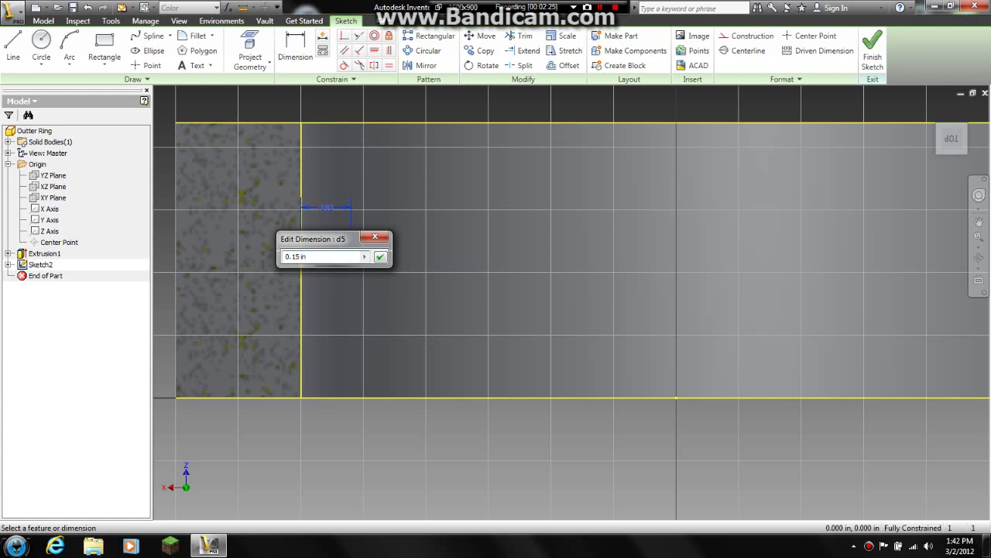
text(5)
key(Return)
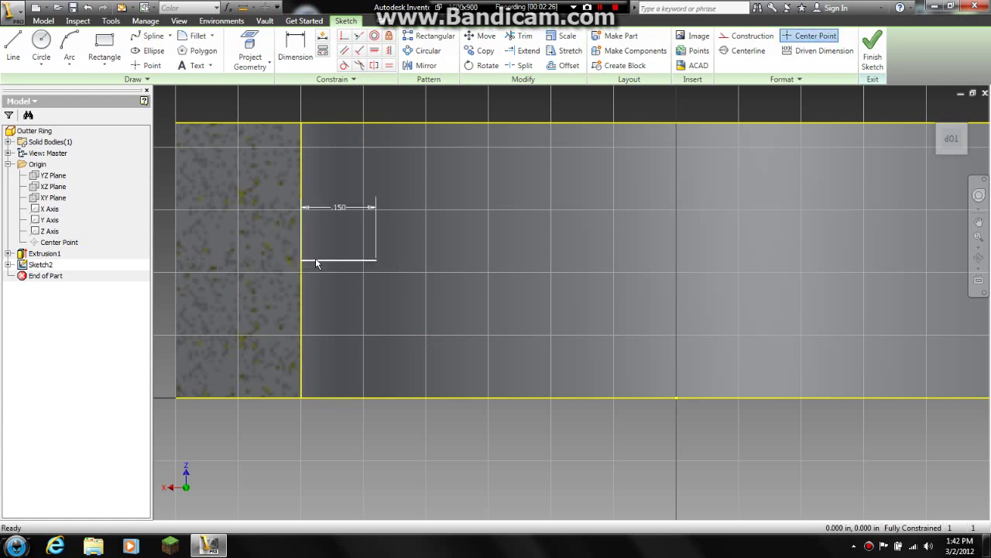
Sketch a 0.45 in diameter circle centred on the horizontal line's free end, and remove the line with its dimension.
click(43, 48)
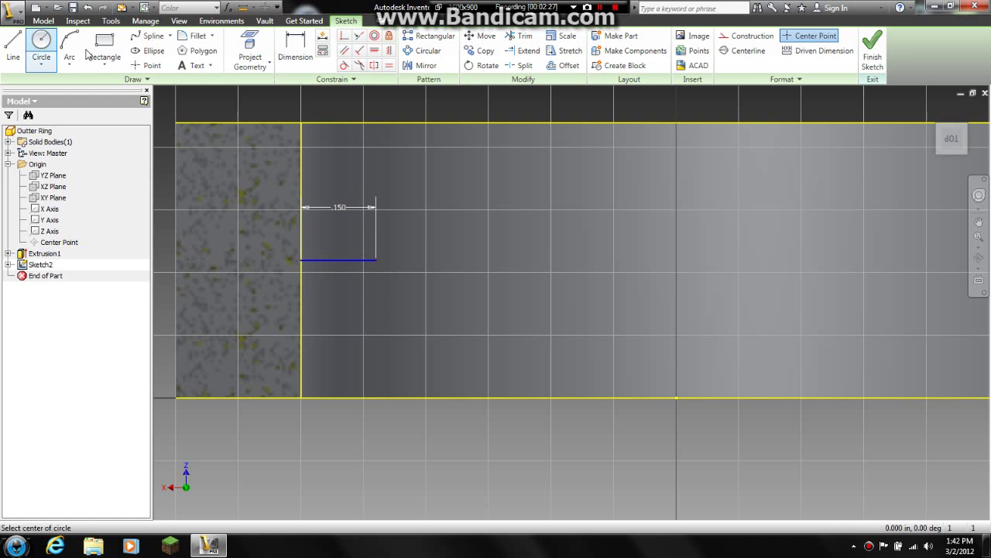
click(376, 259)
text(.)
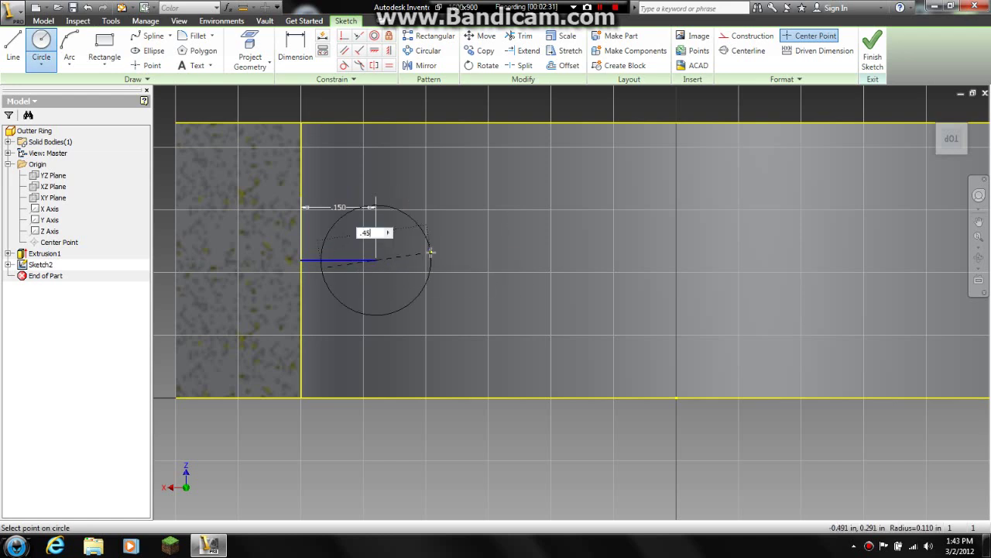
text(45)
key(Return)
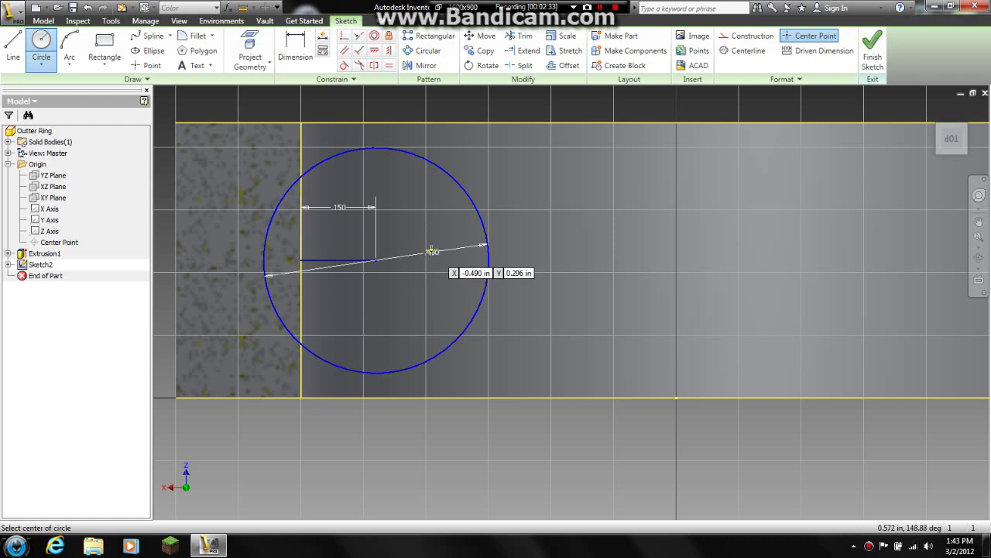
key(Escape)
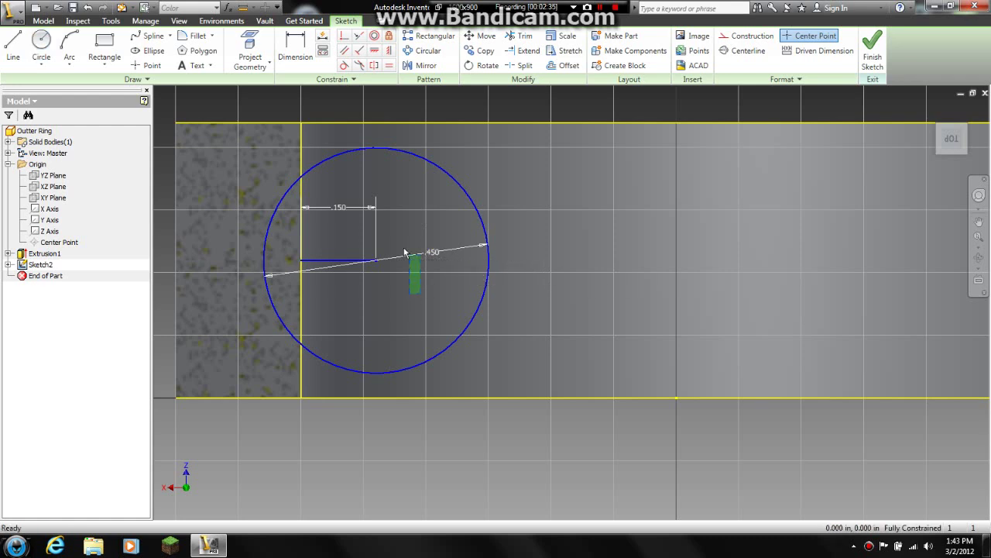
key(ctrl+z)
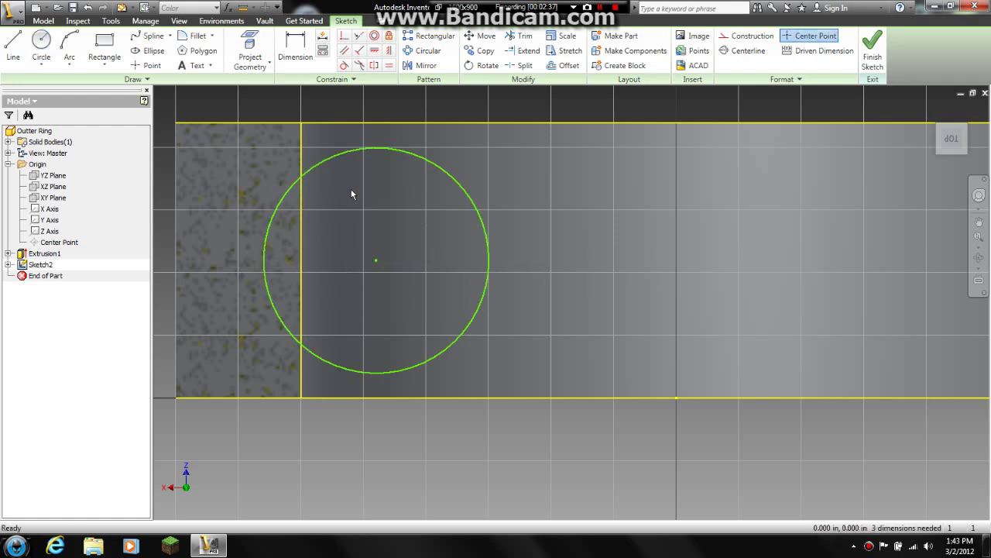
Draw a vertical line through the ring's centre from the projected lower edge's midpoint to the upper edge, and finish the sketch.
scroll(583, 268, up, 2)
middle_drag(600, 267, 437, 243)
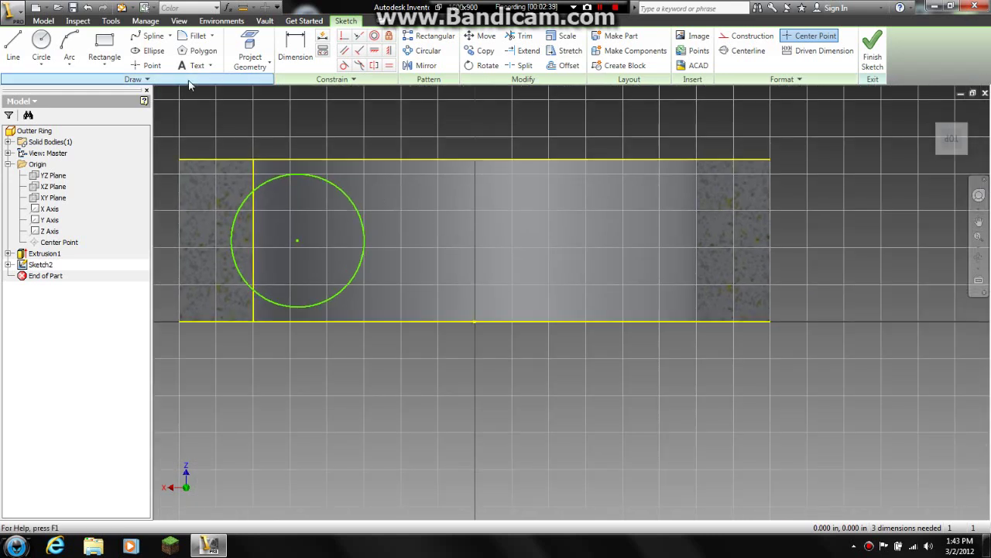
click(13, 48)
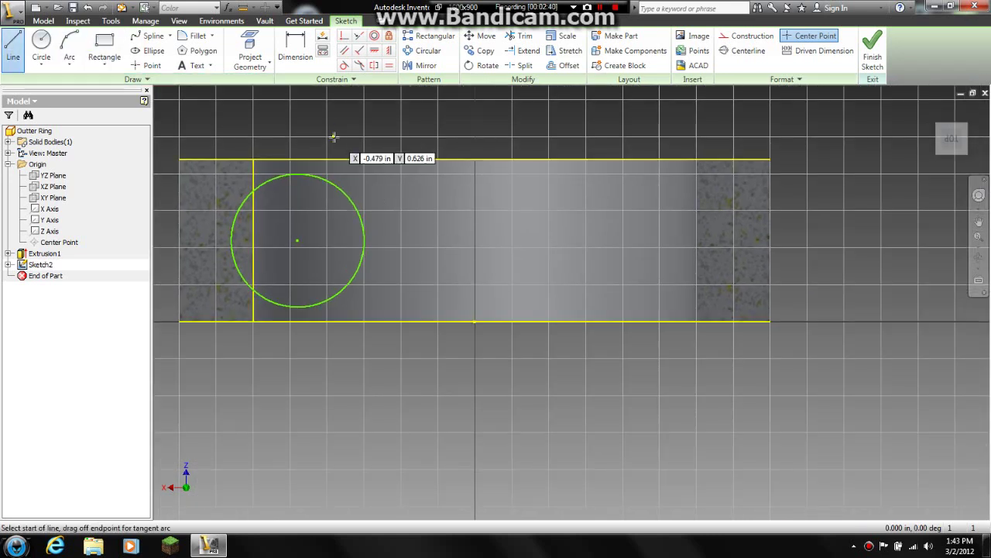
click(475, 321)
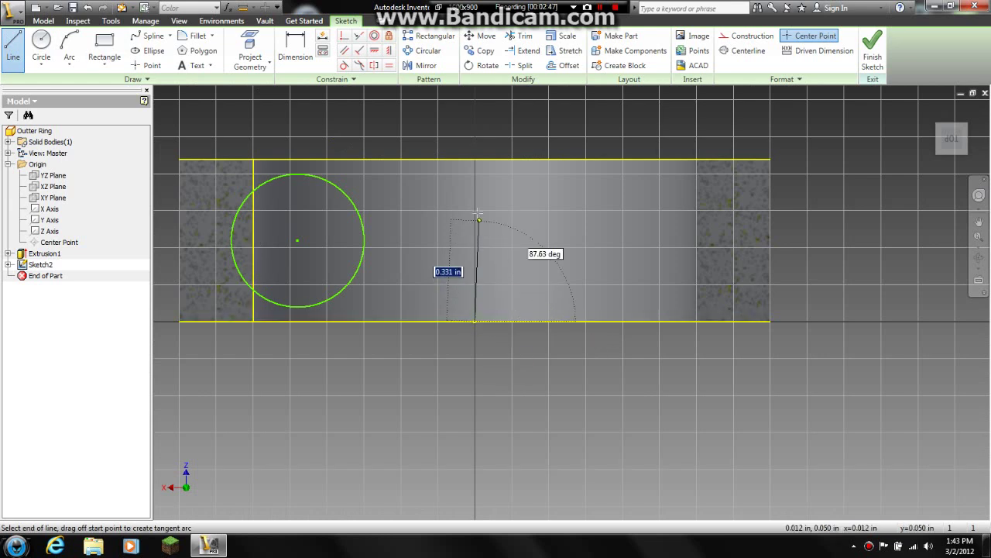
click(475, 160)
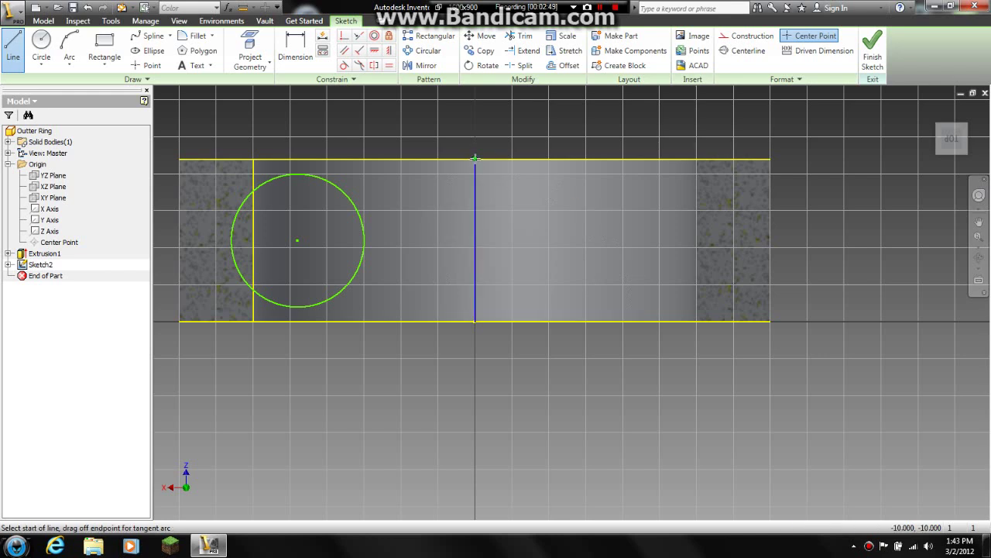
key(Escape)
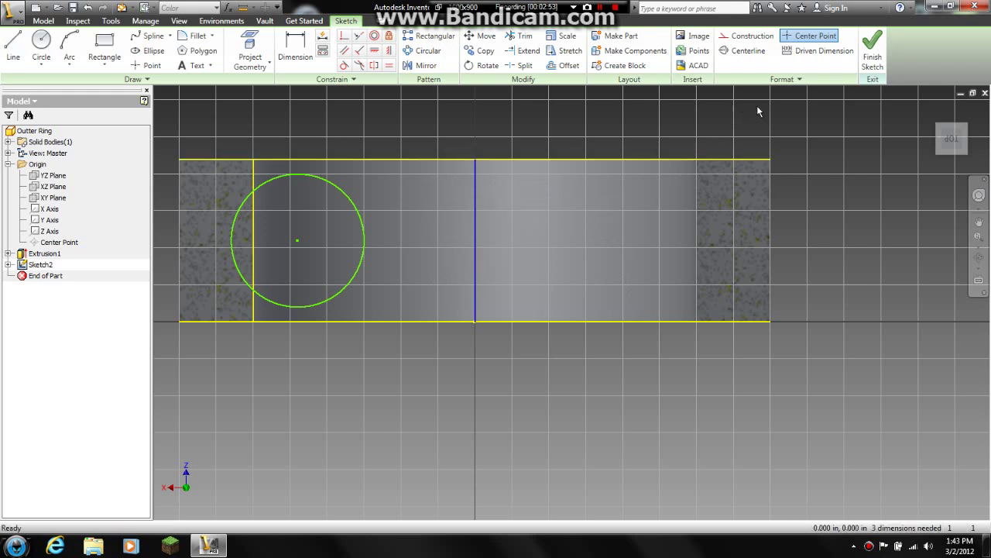
click(873, 56)
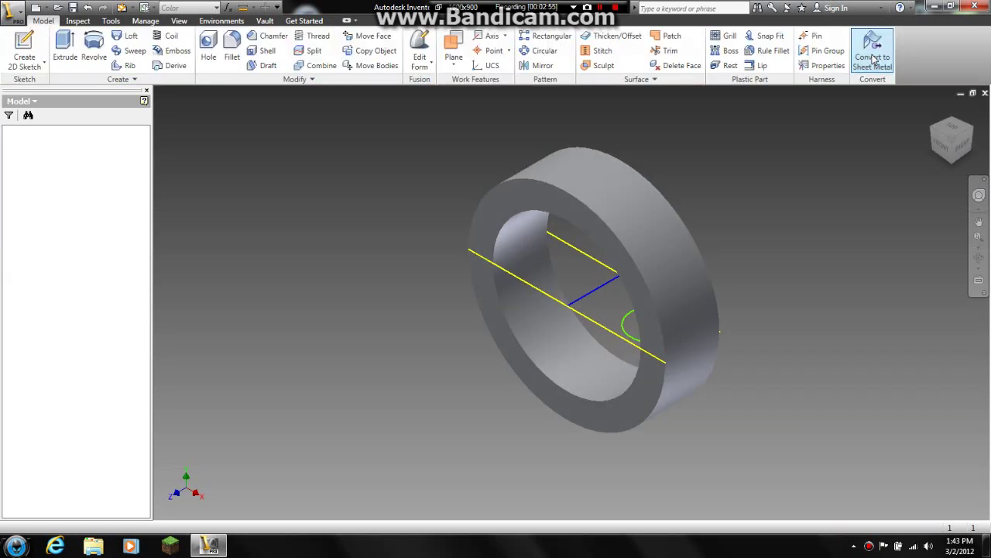
Revolve the circle as a full cut around the vertical centre line to groove the ring's inner wall.
click(935, 134)
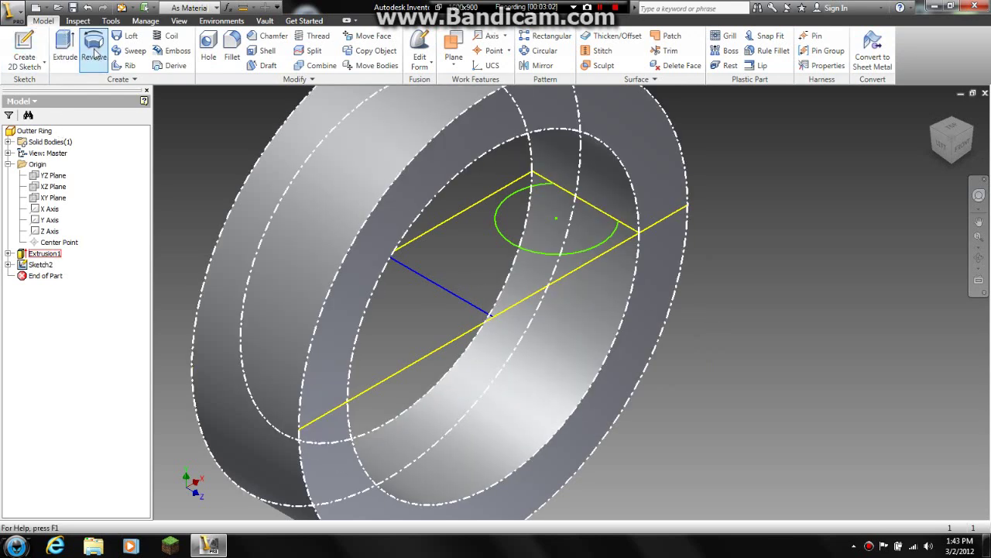
click(95, 51)
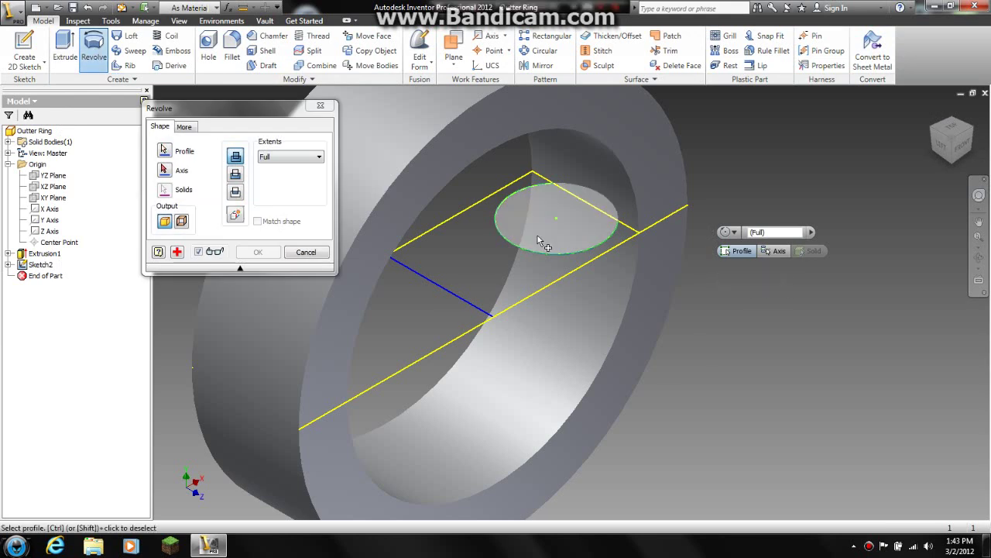
click(538, 236)
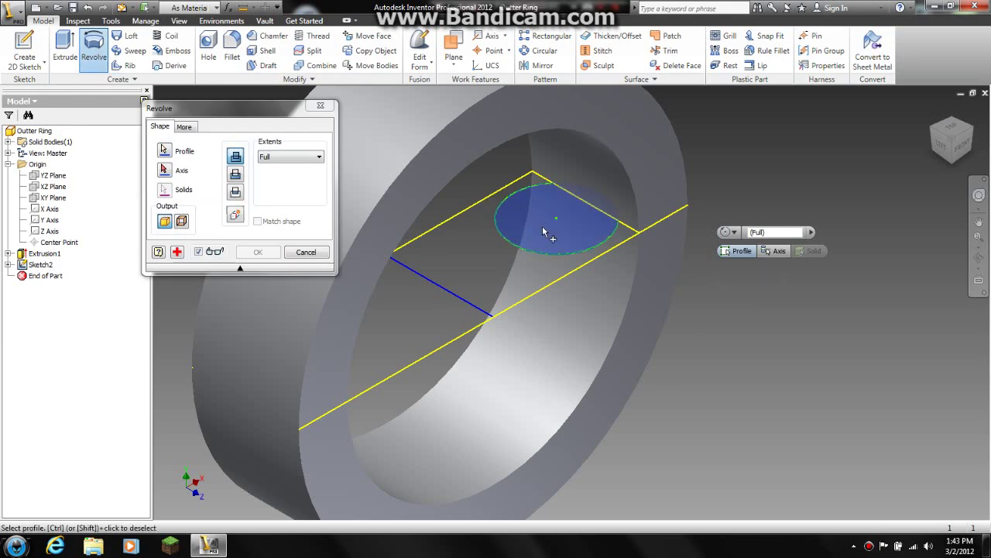
click(164, 170)
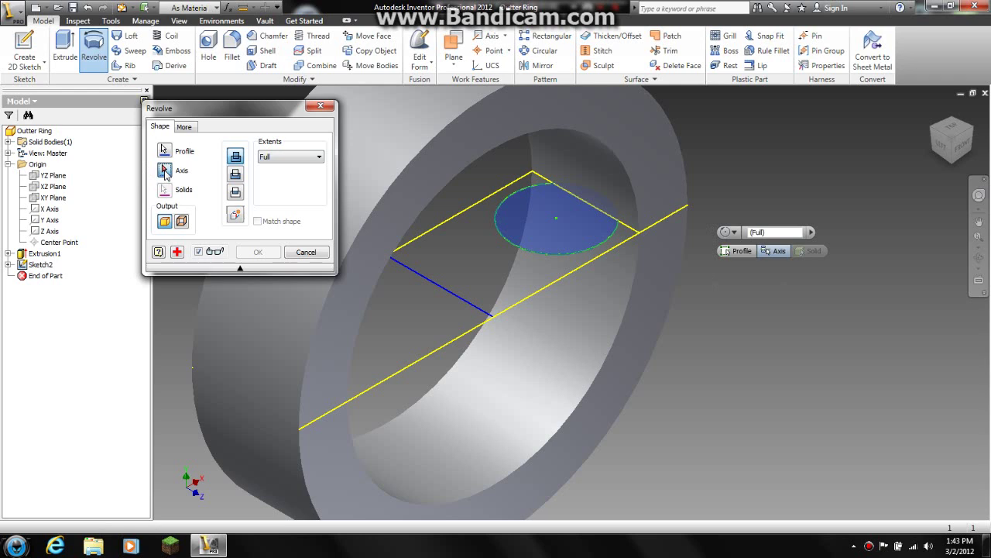
click(446, 293)
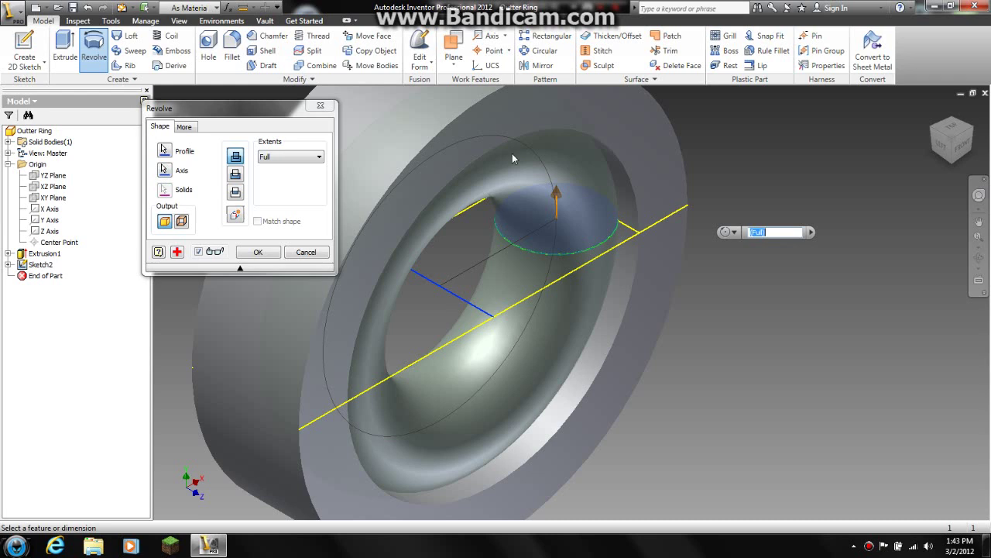
click(237, 175)
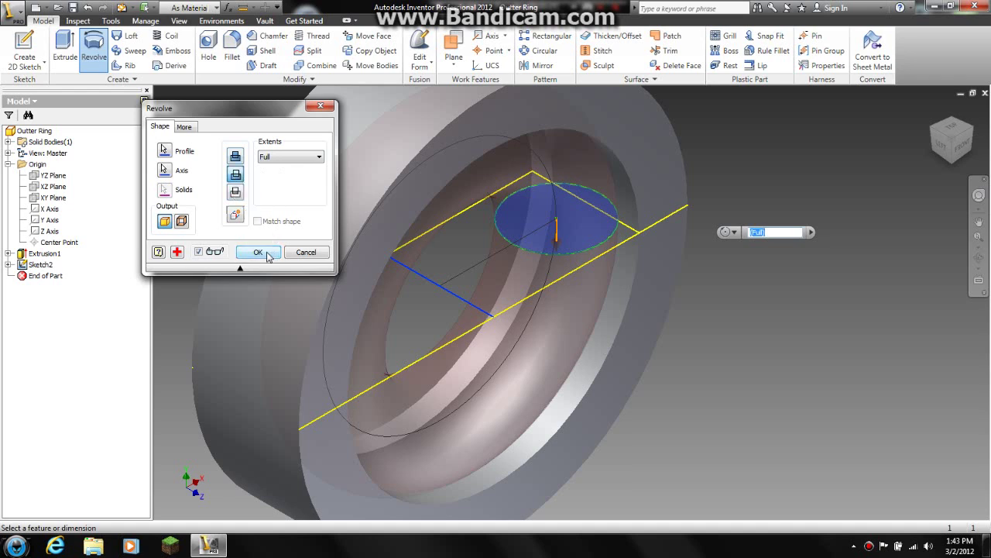
click(259, 252)
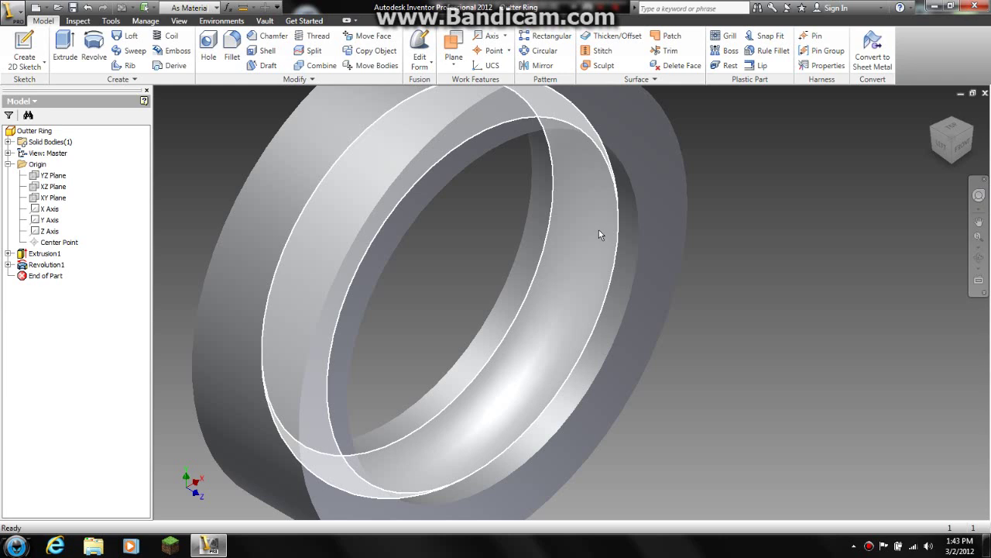
Examine the grooved ring from the front, including its flat face, outer surface and inner groove.
click(980, 260)
drag(580, 349, 387, 206)
drag(539, 206, 430, 191)
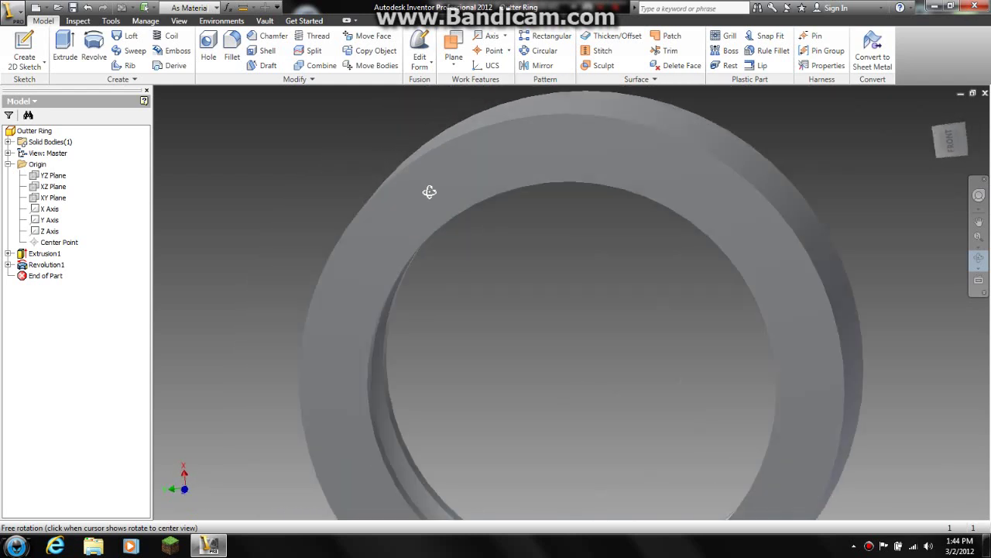
key(Escape)
scroll(550, 270, down, 3)
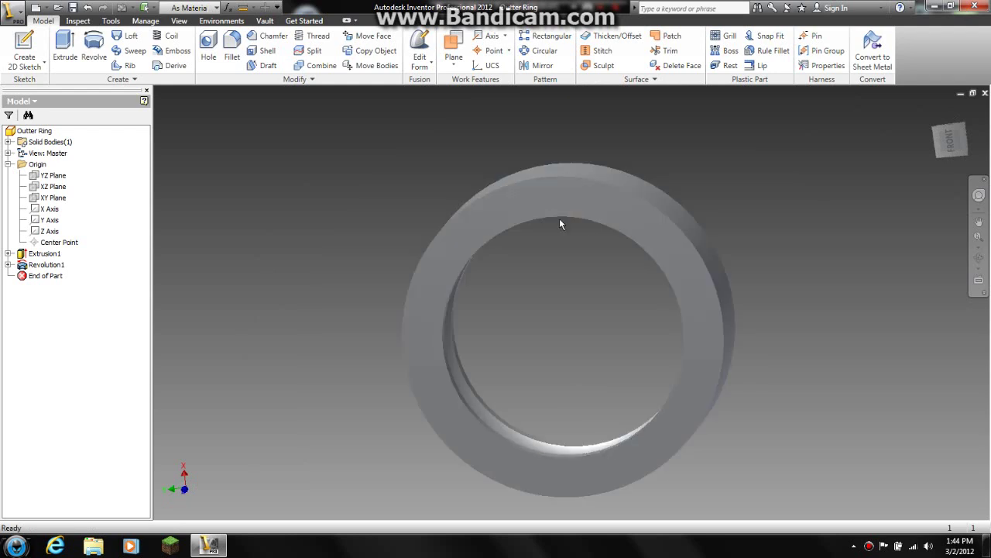
click(579, 240)
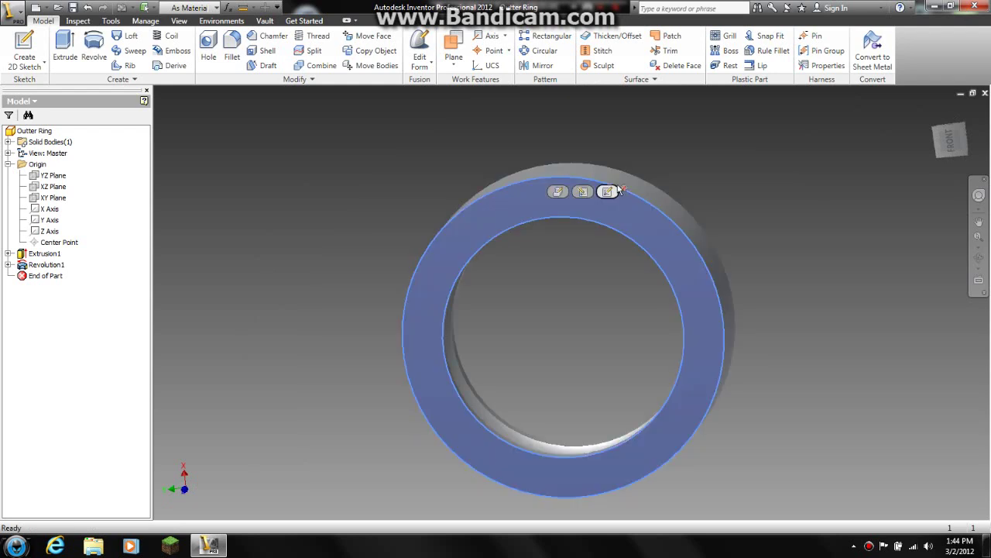
click(678, 194)
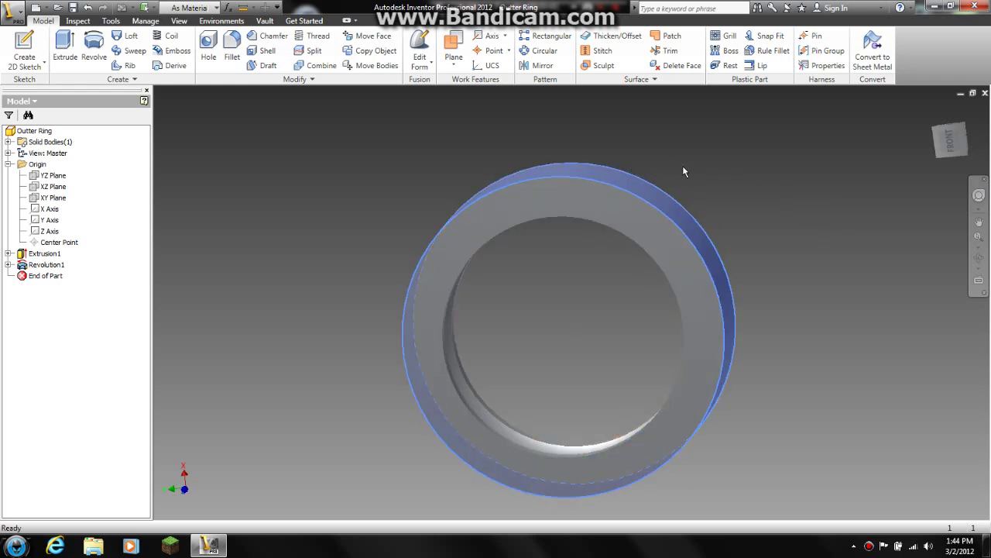
click(586, 277)
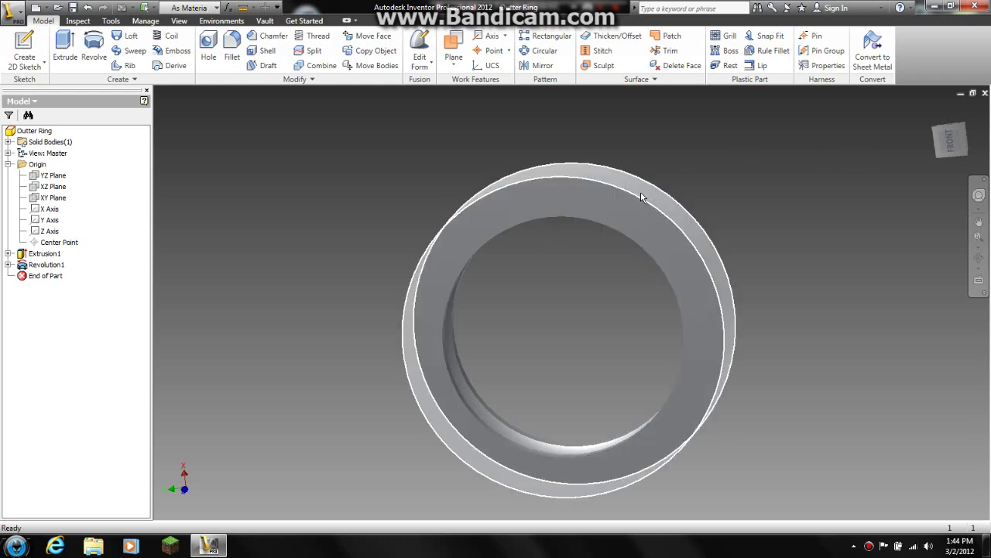
mouse_move(641, 196)
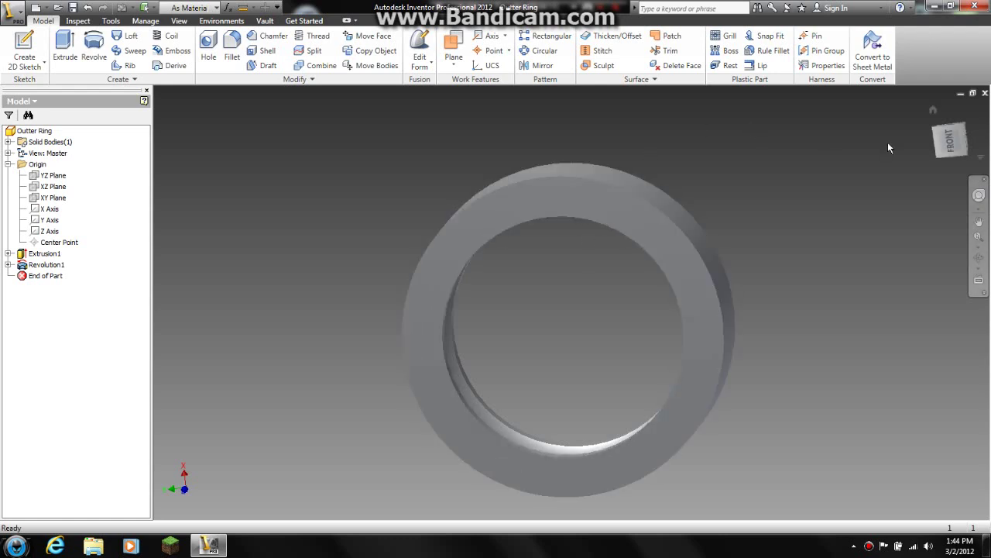
Save the Outter Ring part and close it.
click(11, 11)
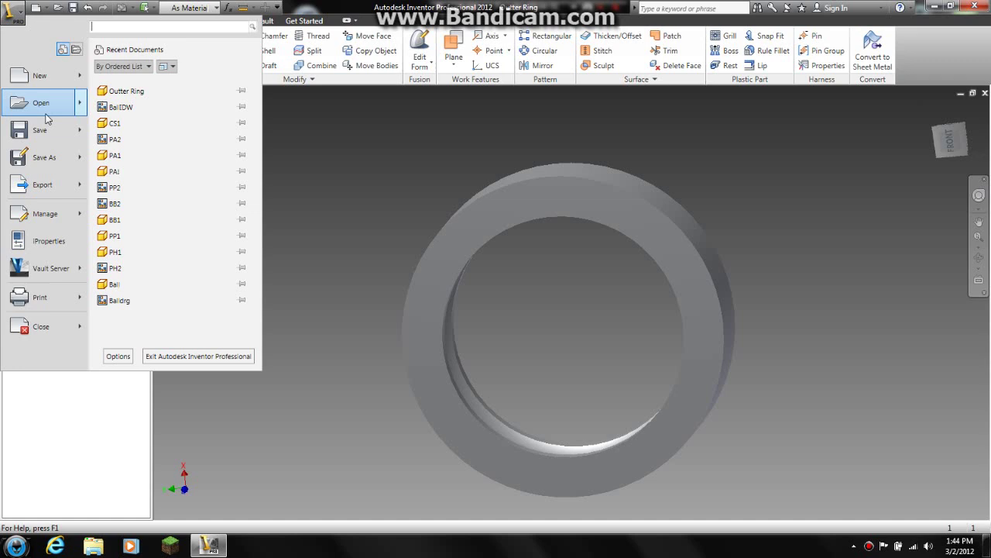
mouse_move(46, 138)
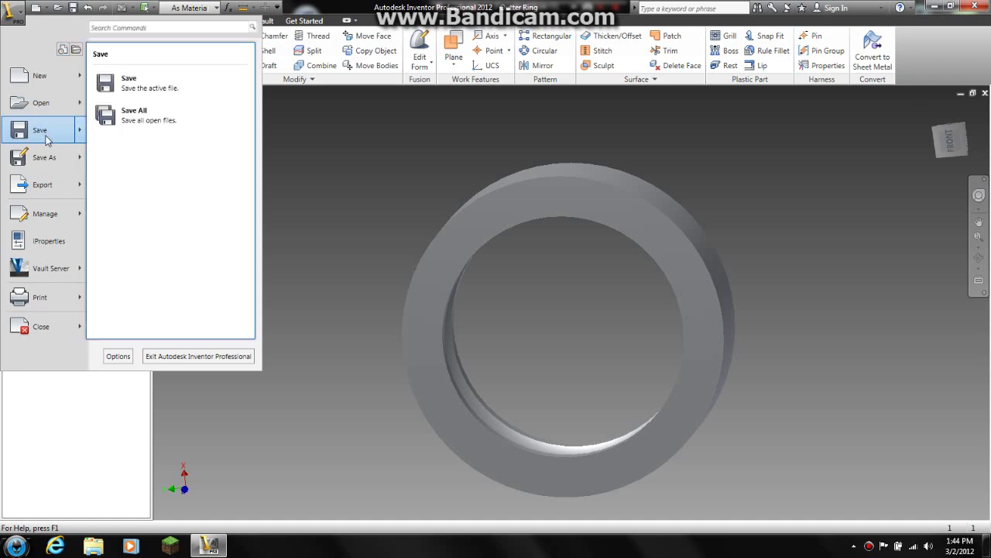
click(46, 138)
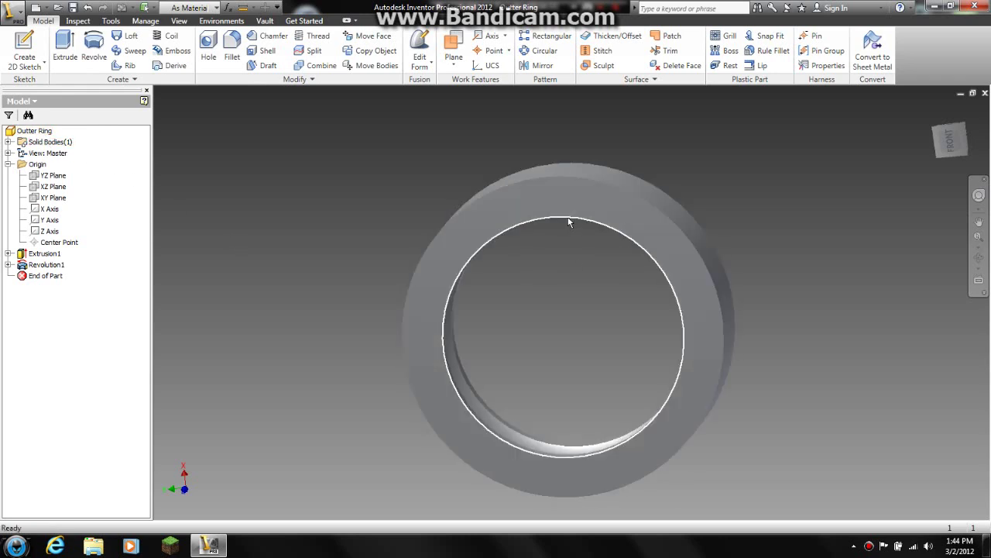
mouse_move(568, 223)
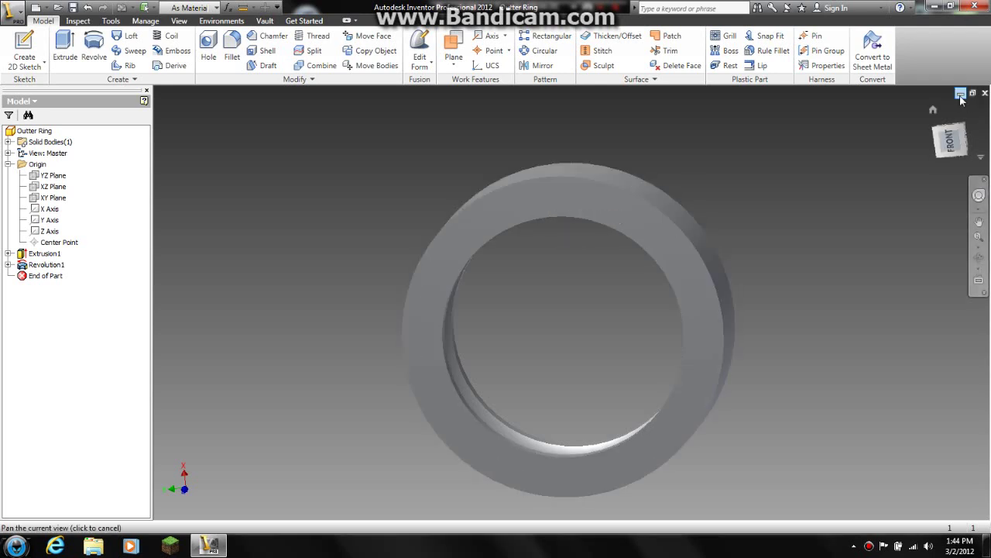
click(985, 93)
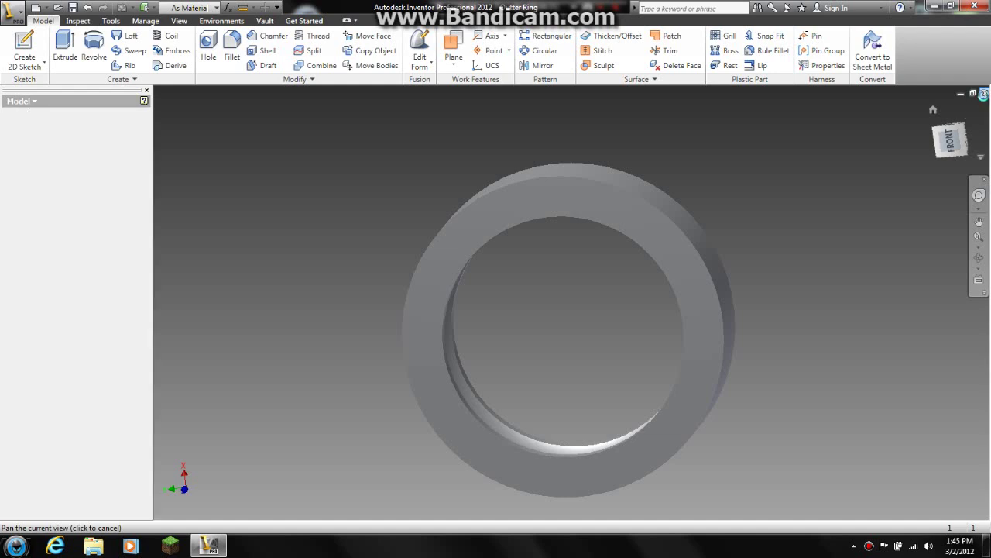
drag(558, 6, 528, 1)
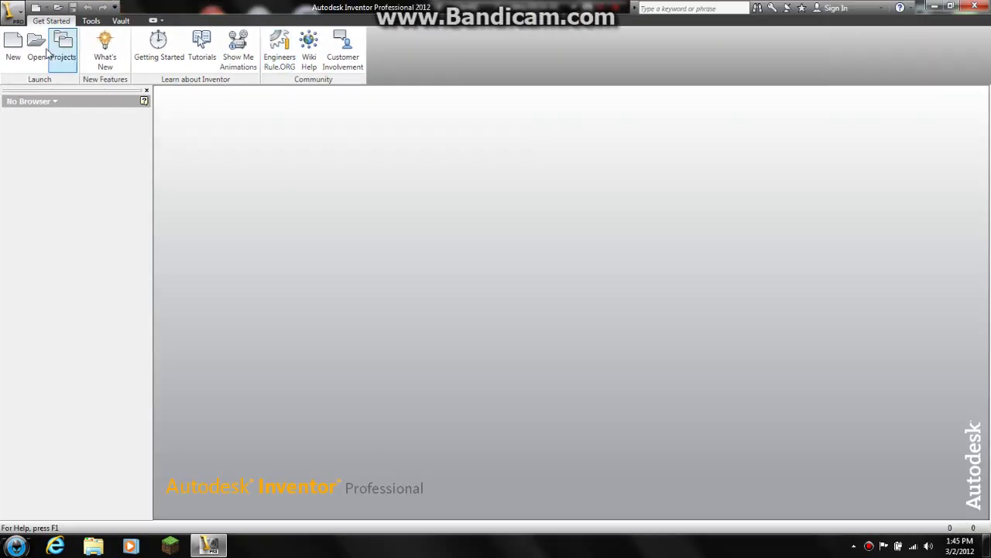
Create a new drawing from the Standard.idw template.
click(13, 51)
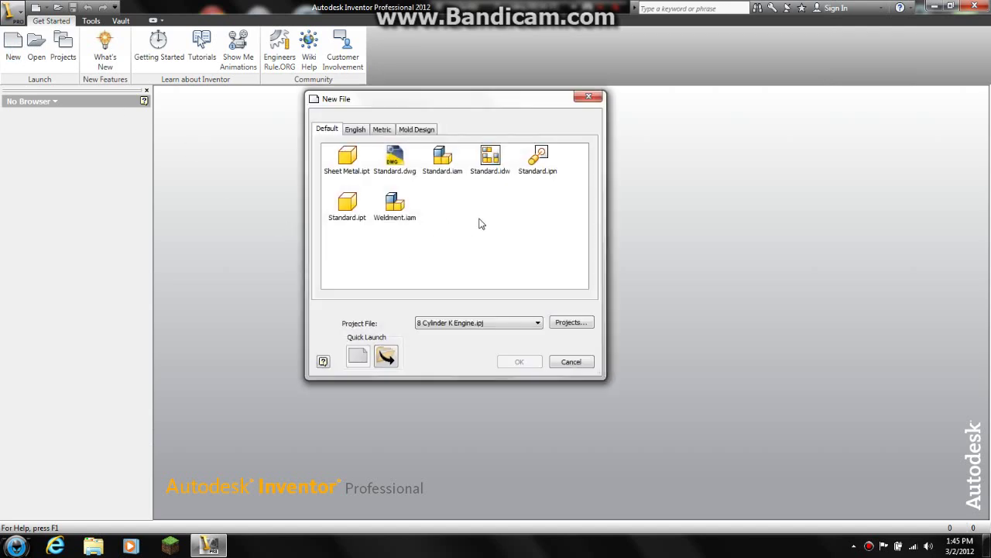
click(491, 160)
click(533, 361)
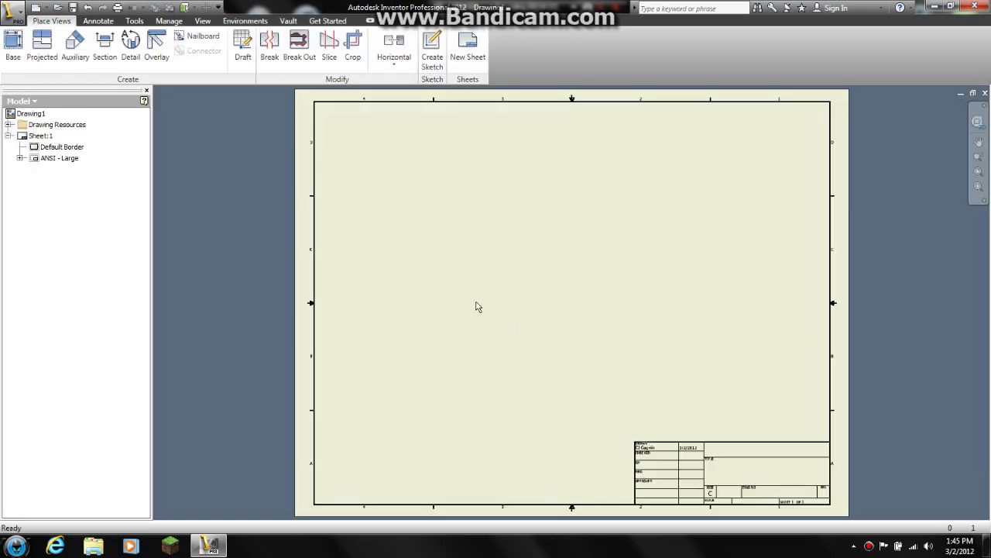
Change the drawing sheet to size A in portrait orientation.
click(38, 136)
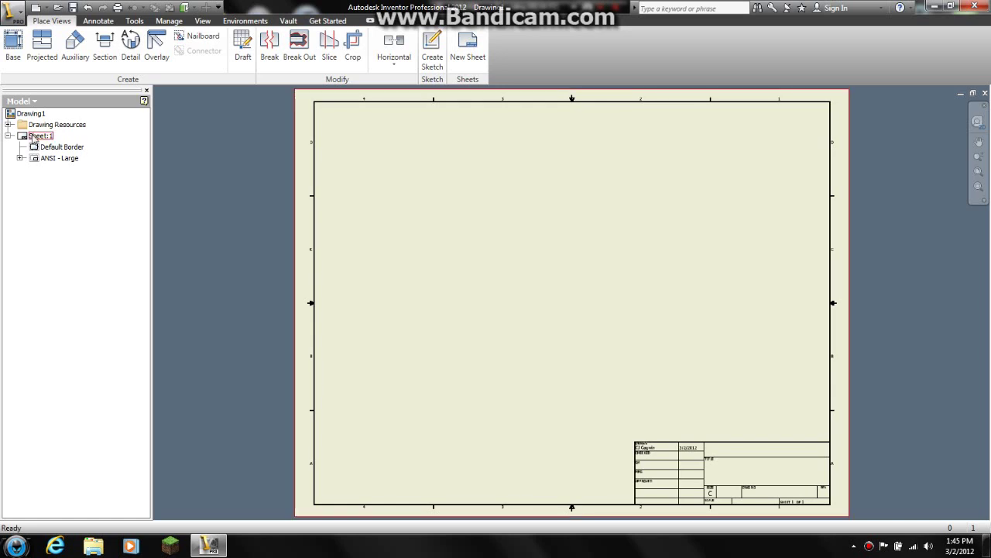
right_click(34, 135)
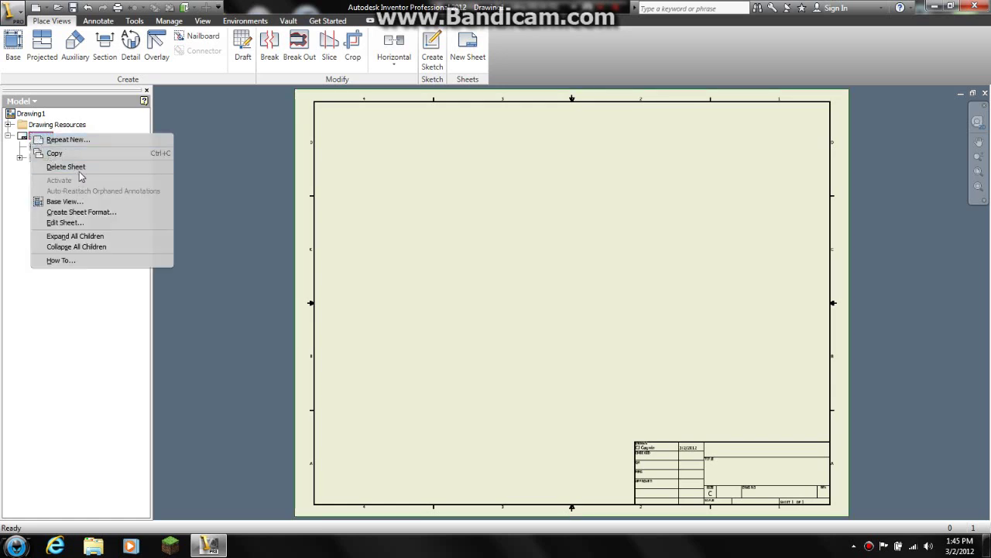
click(81, 225)
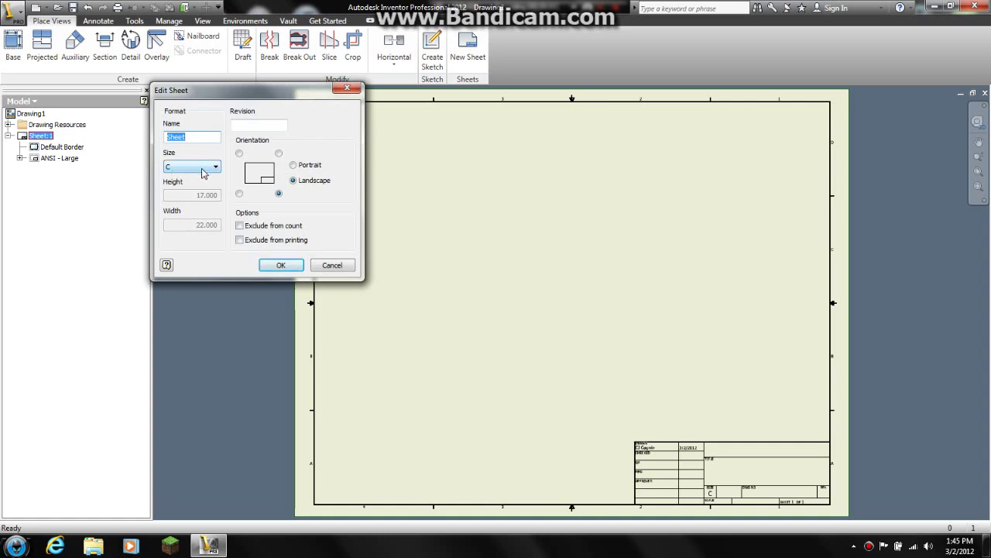
click(204, 171)
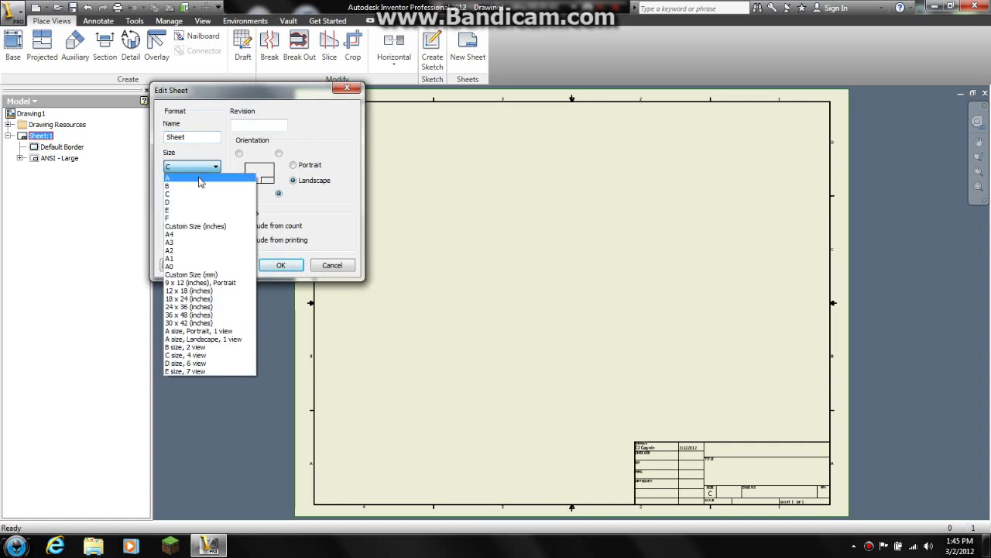
click(198, 180)
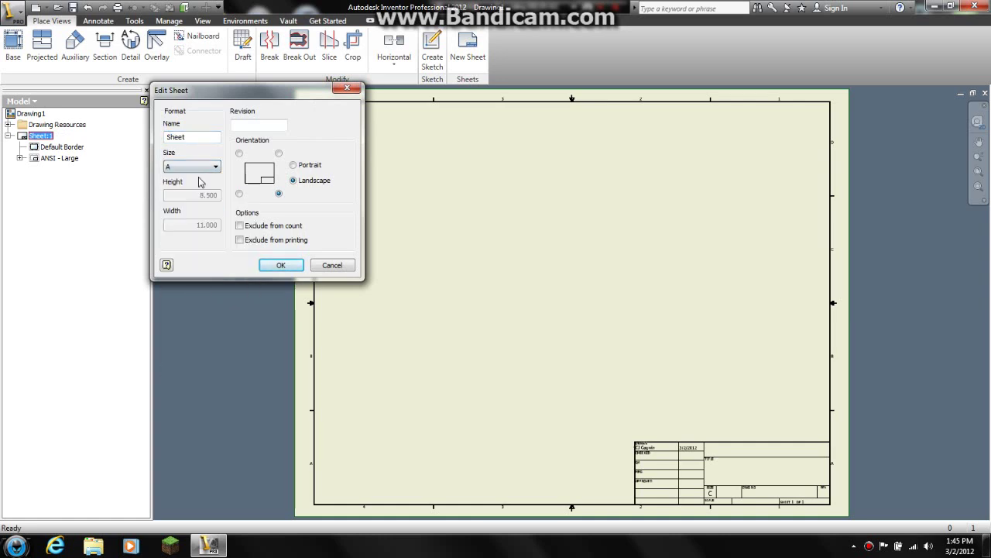
click(294, 166)
click(280, 264)
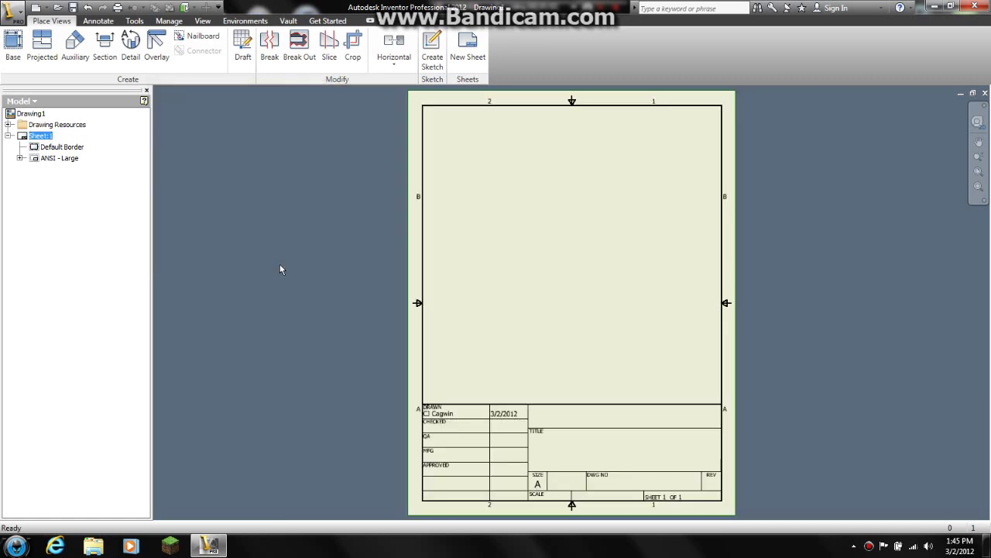
Start a base view and load the Outter Ring part from the desktop's Project folder, accepting the unsaved-drawing and project-location warnings.
scroll(604, 292, down, 2)
scroll(604, 291, up, 5)
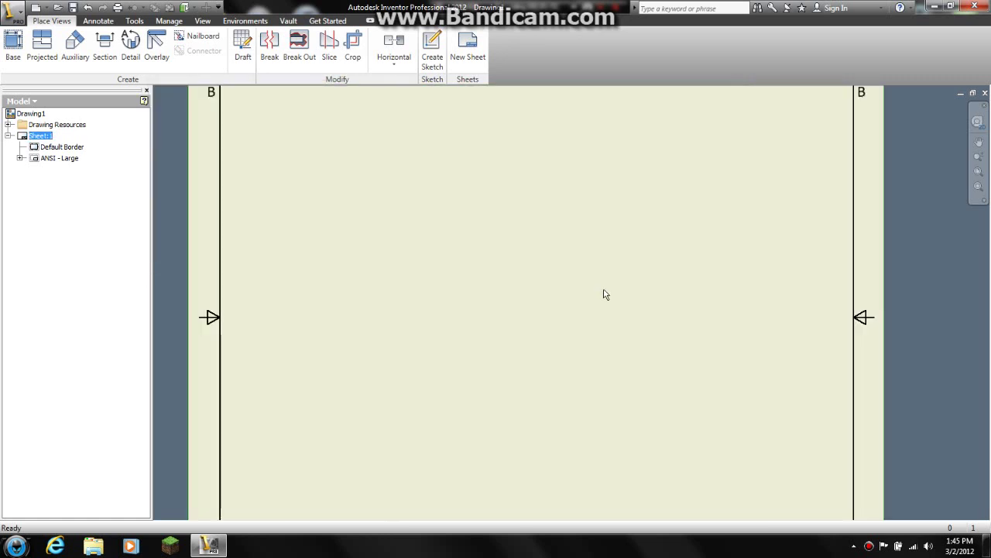
key(Home)
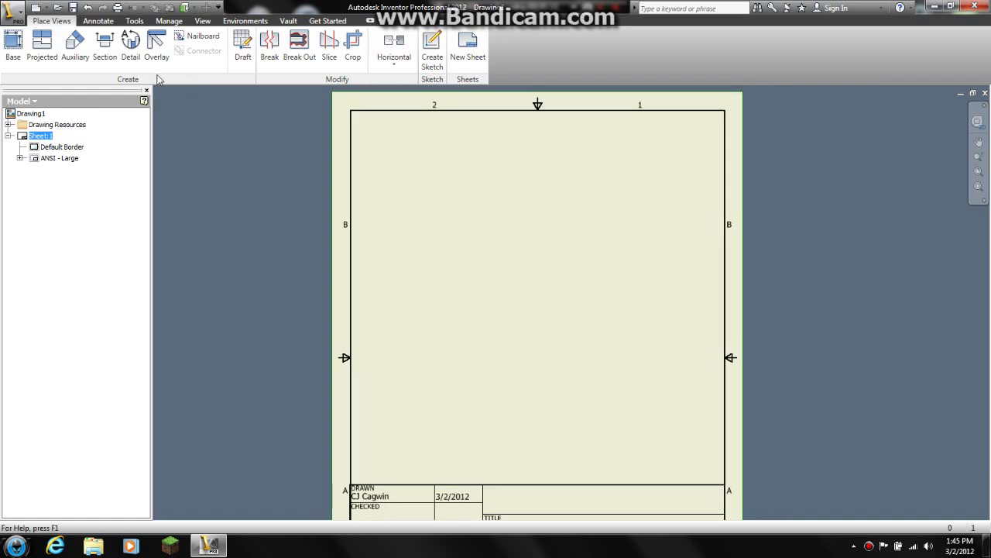
click(13, 44)
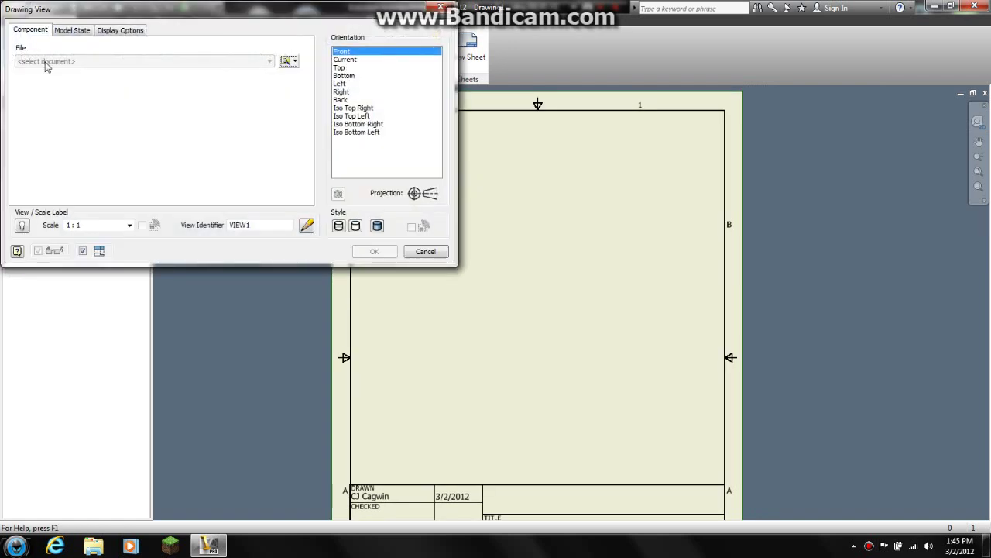
click(288, 65)
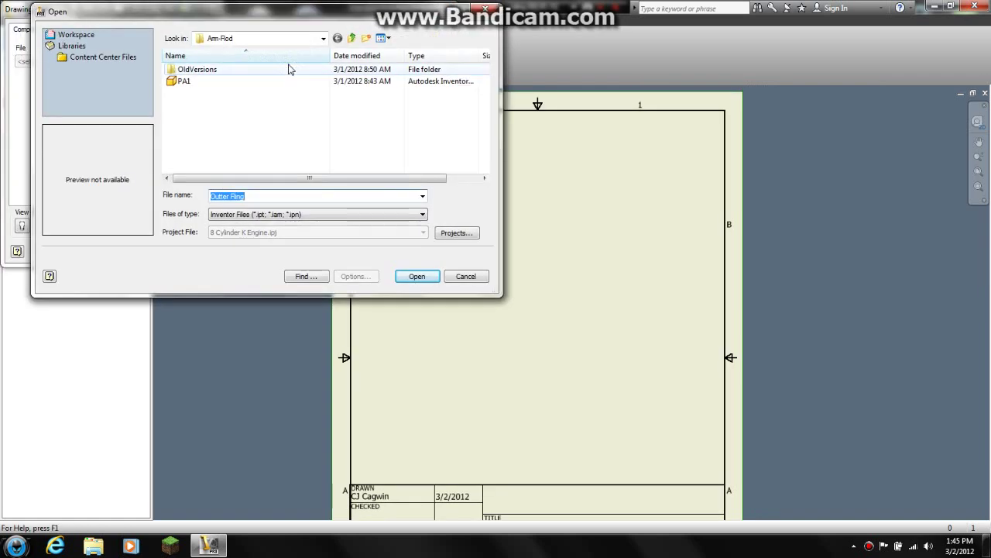
click(352, 38)
click(352, 38)
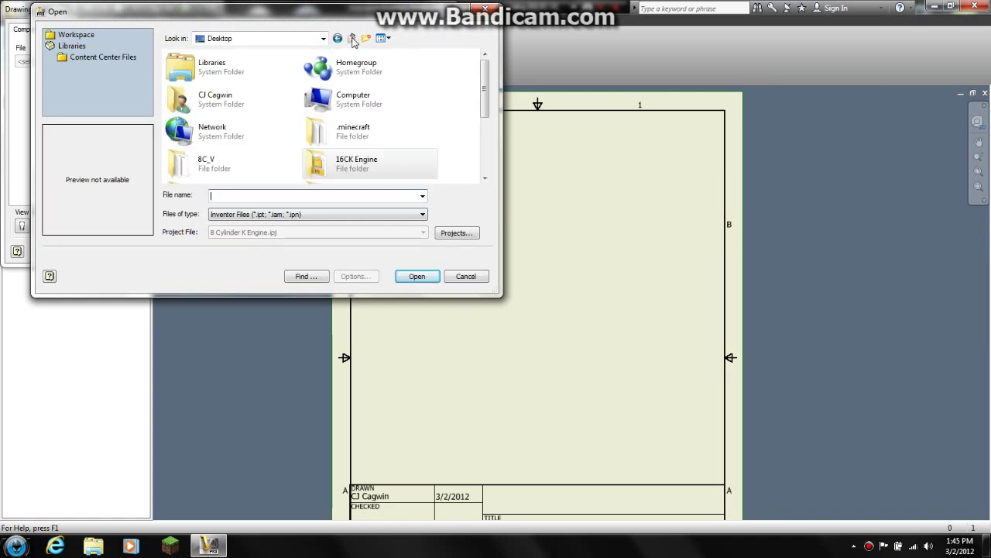
drag(485, 96, 485, 149)
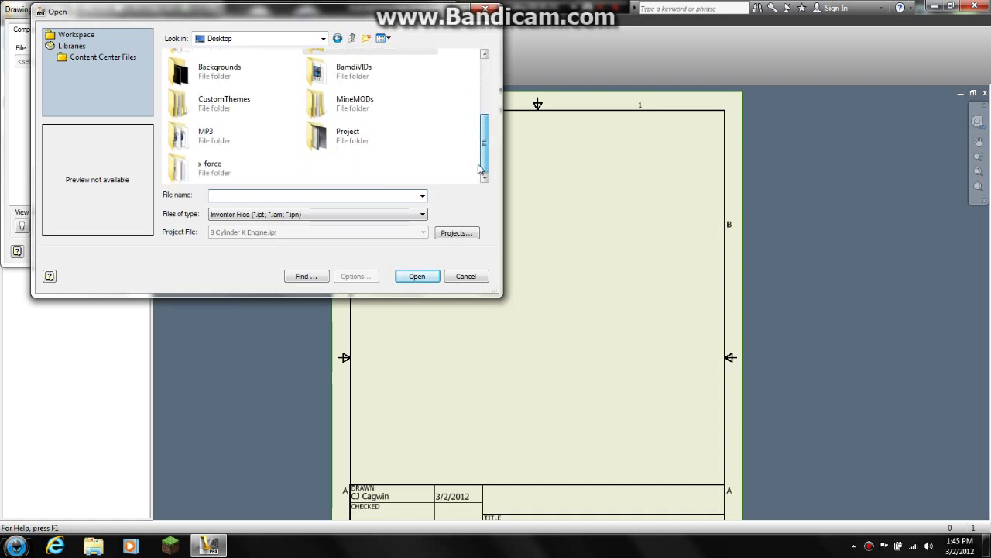
double_click(362, 139)
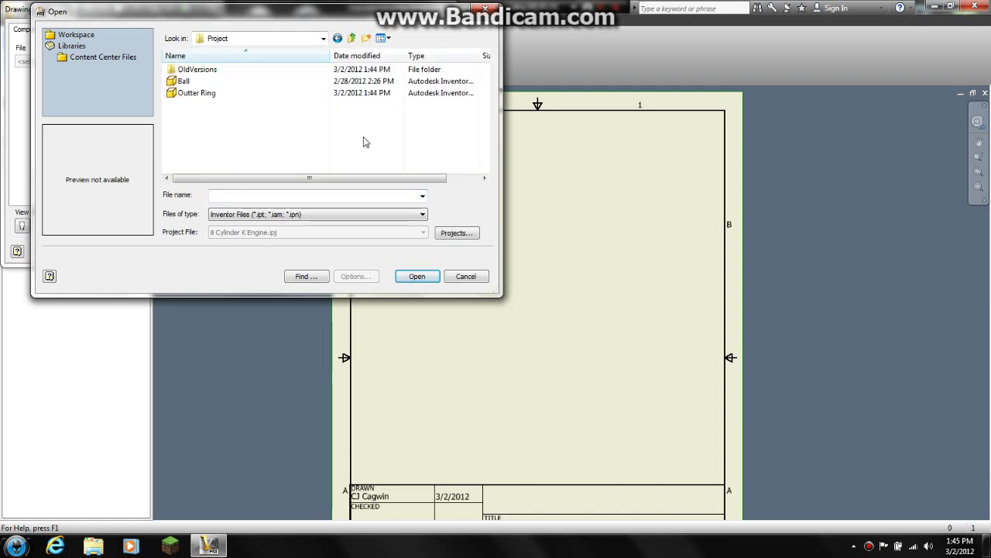
click(197, 93)
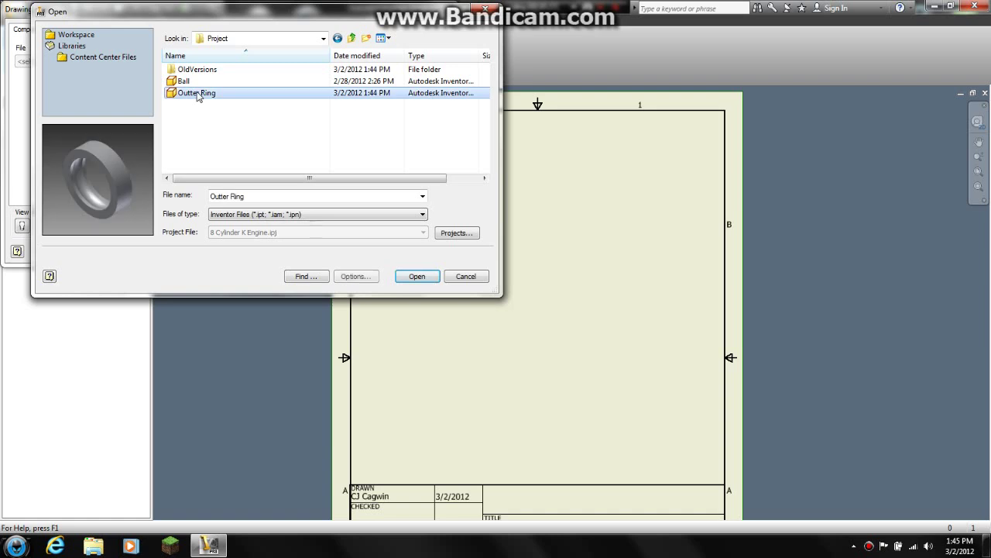
click(426, 279)
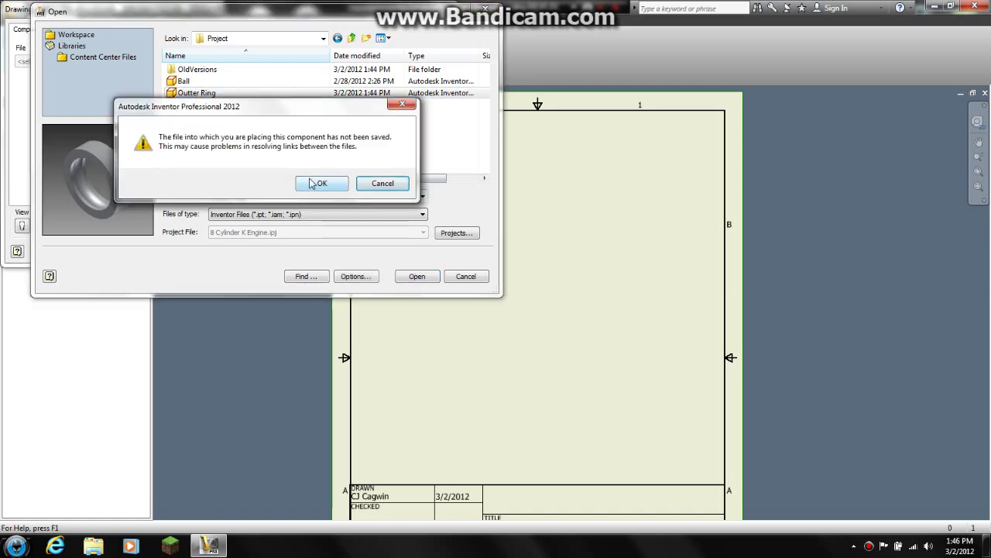
click(319, 183)
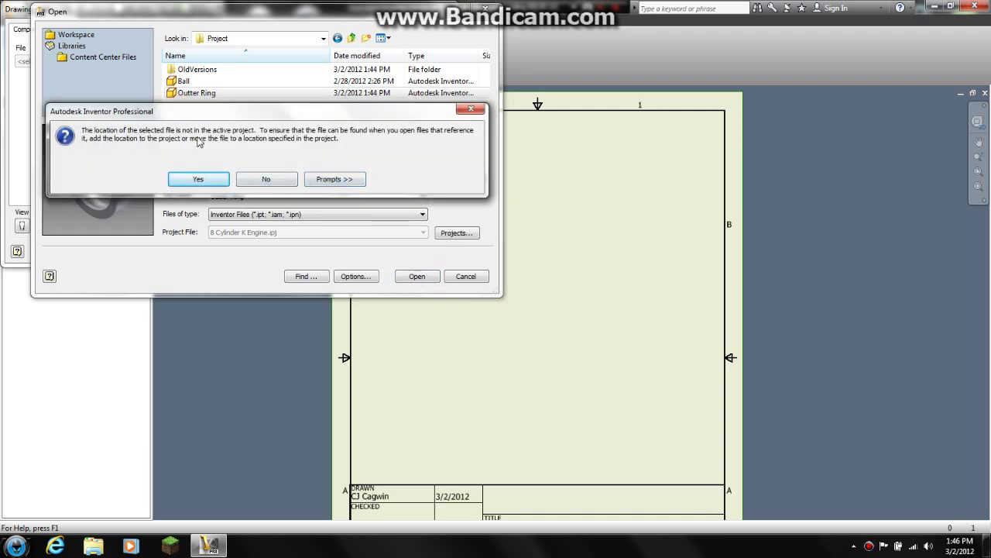
click(199, 179)
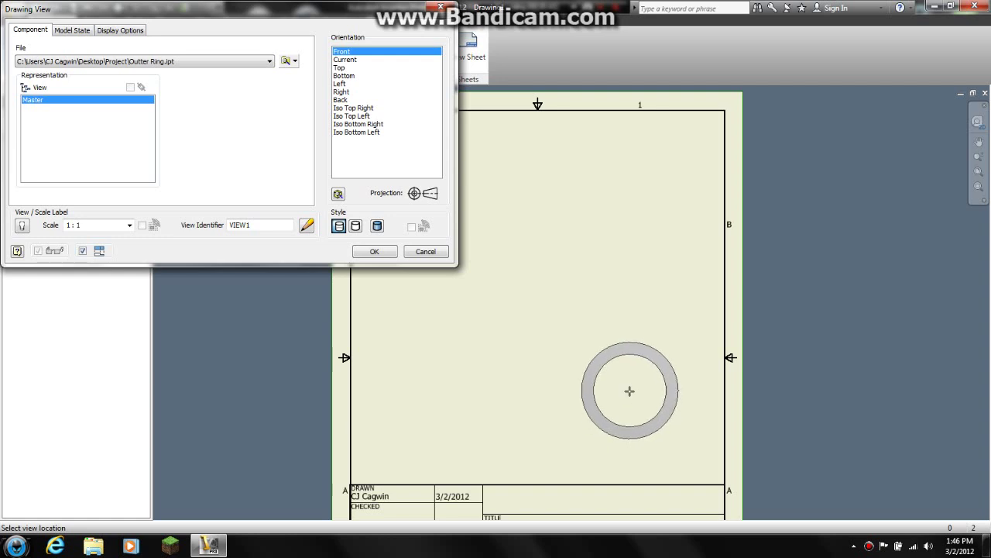
Place the ring's front view at 1:1 in the sheet's lower right, with projected views above it and an isometric in the upper left.
click(633, 388)
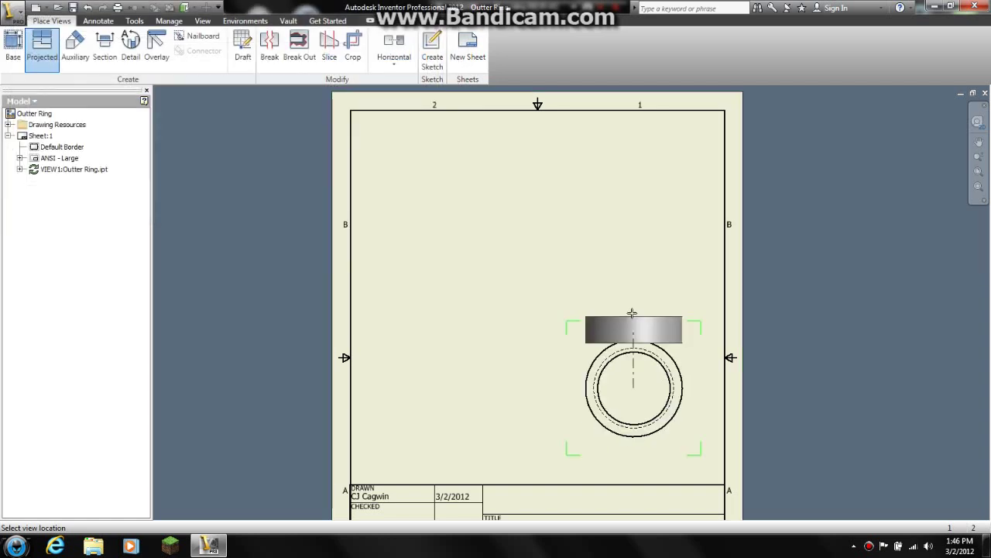
click(633, 194)
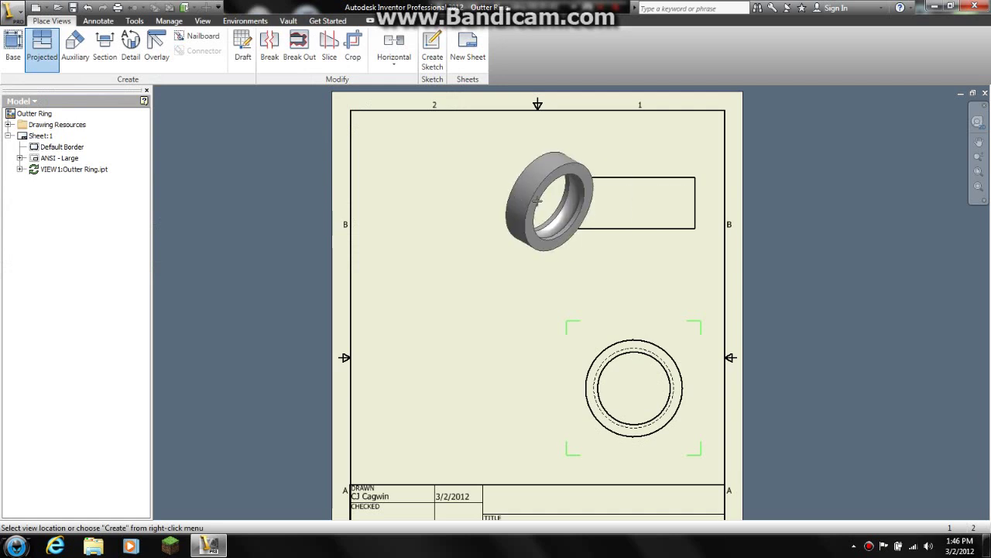
click(413, 186)
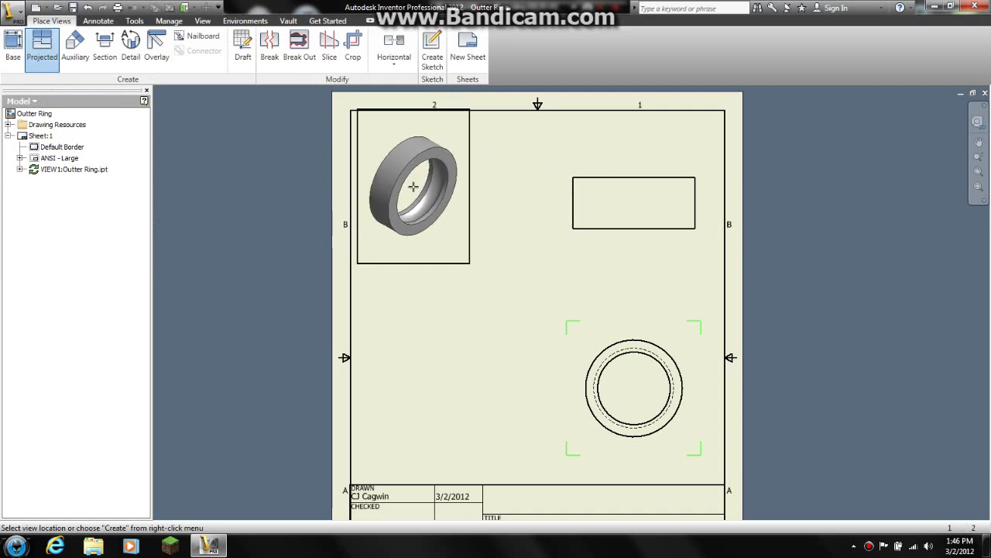
right_click(501, 279)
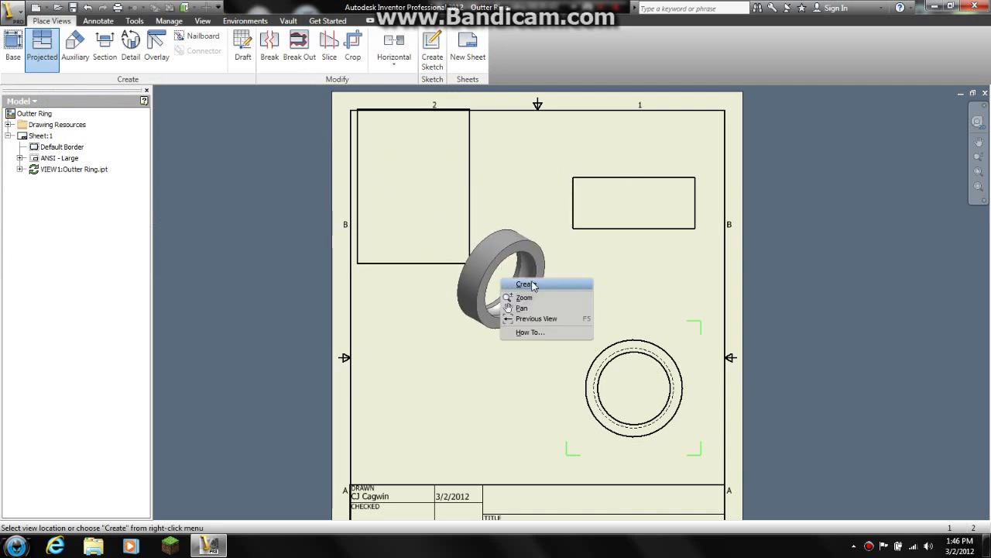
click(533, 285)
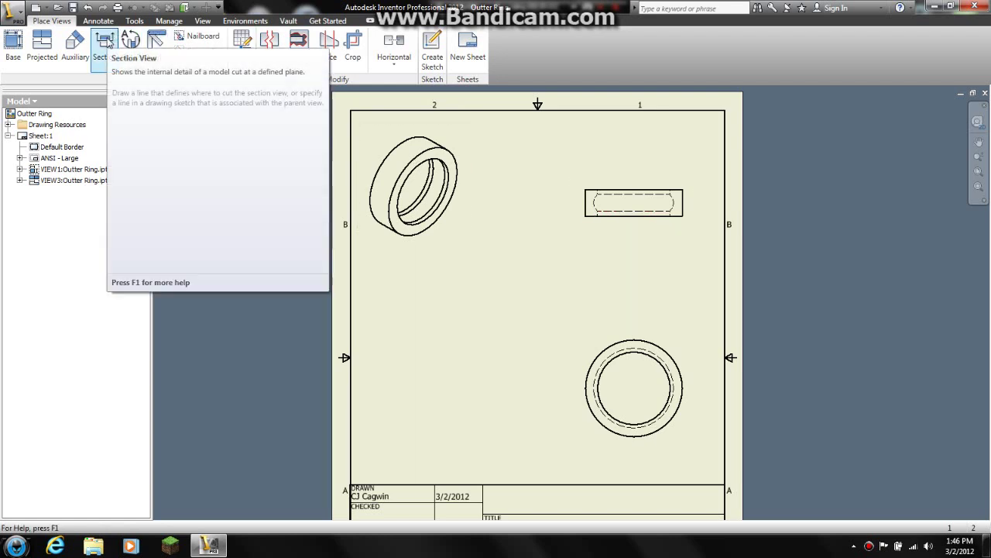
Create a full-depth 1:1 section view A through the front view's vertical centre line and place it to the left of that view.
click(107, 40)
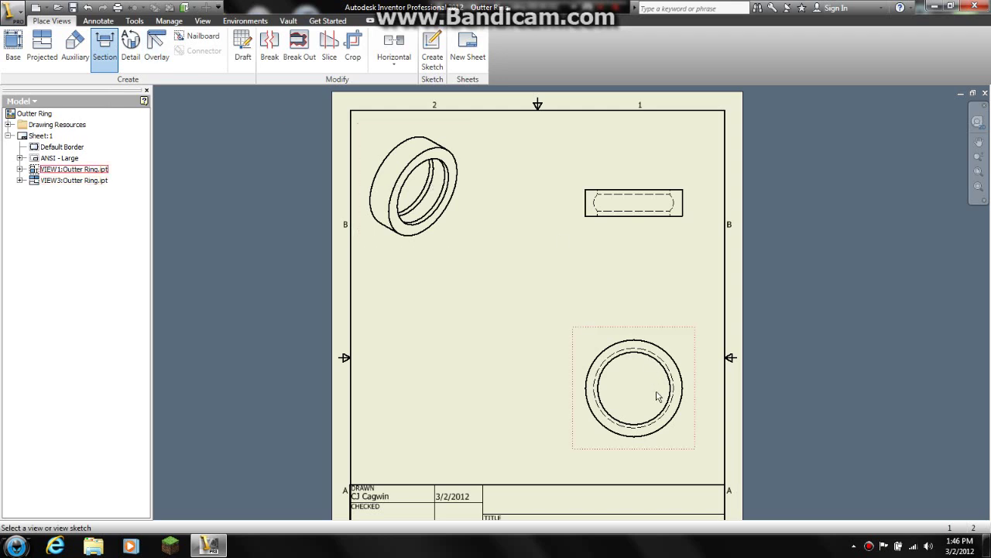
click(637, 440)
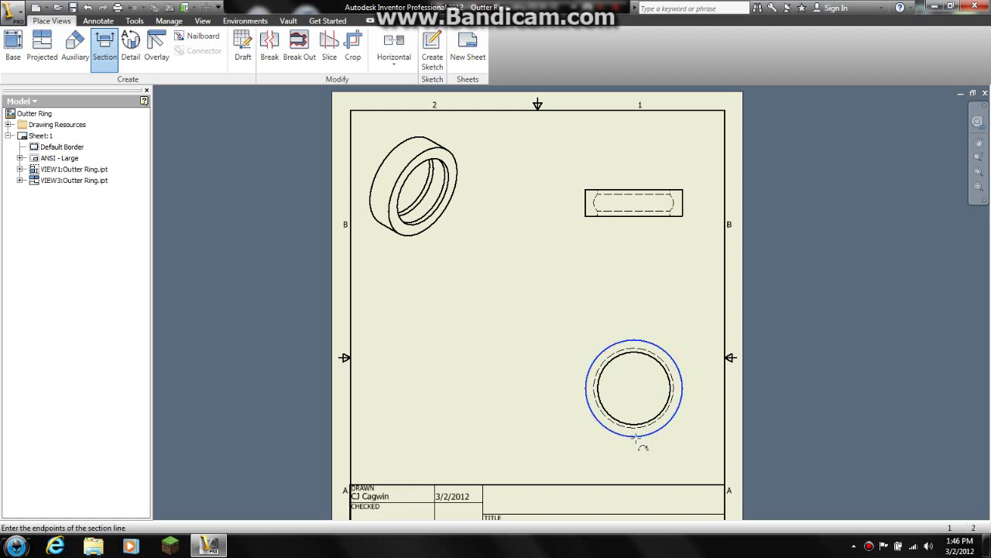
click(634, 436)
click(634, 341)
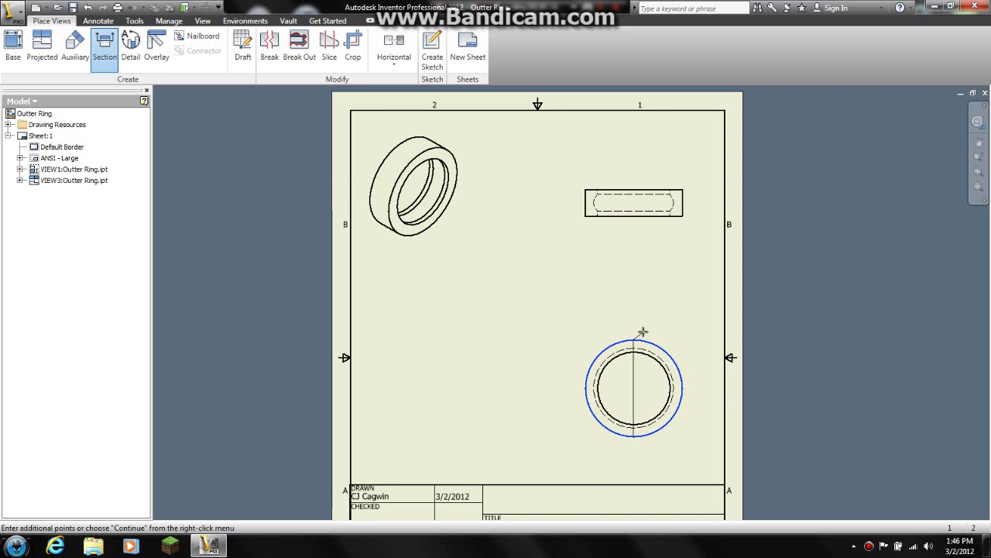
right_click(648, 300)
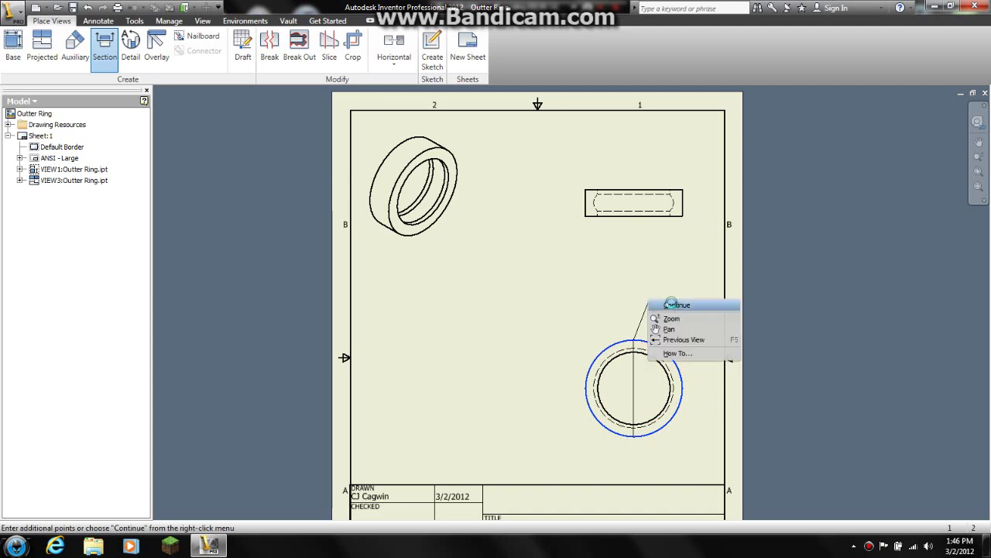
click(671, 305)
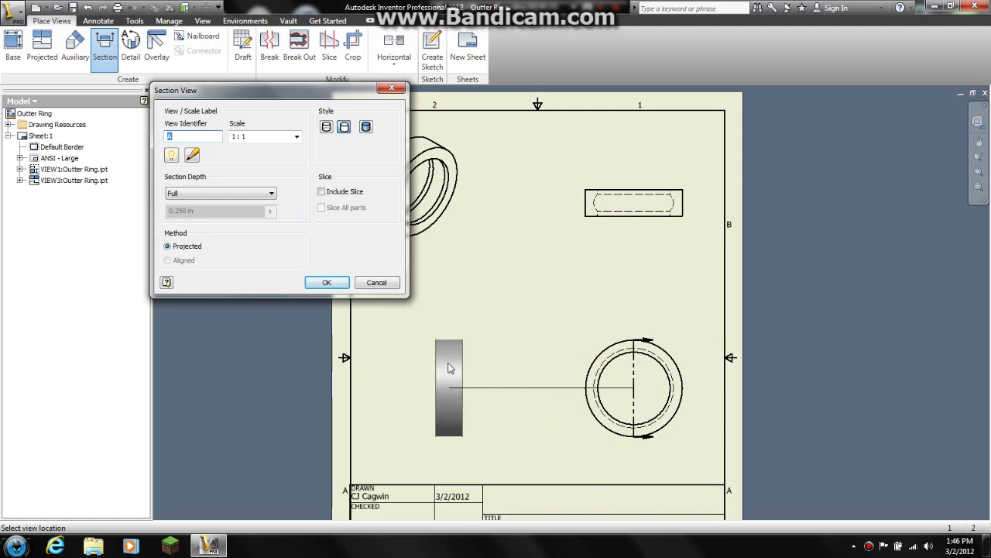
click(447, 368)
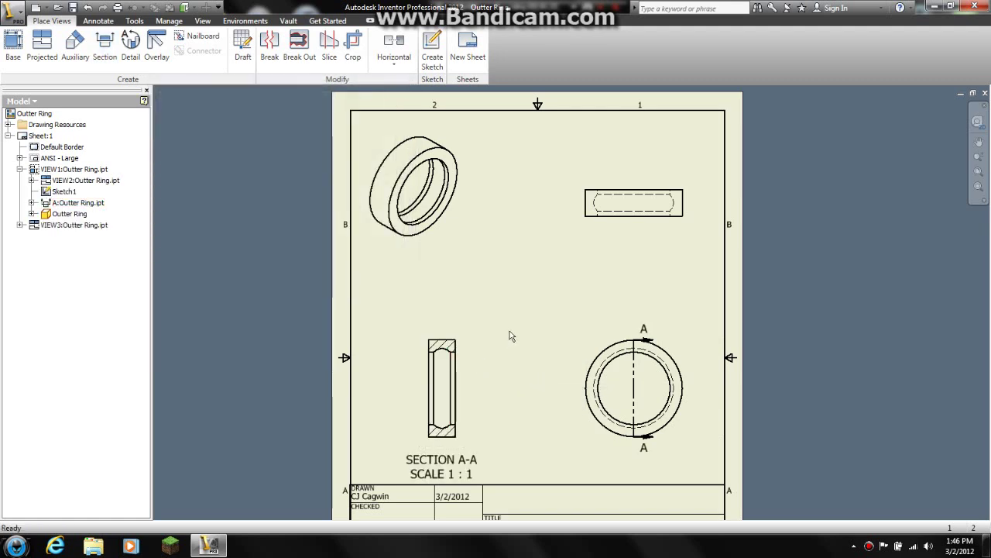
Move the front view with its aligned section slightly higher on the sheet, and raise the projected top view too.
middle_drag(523, 416, 512, 376)
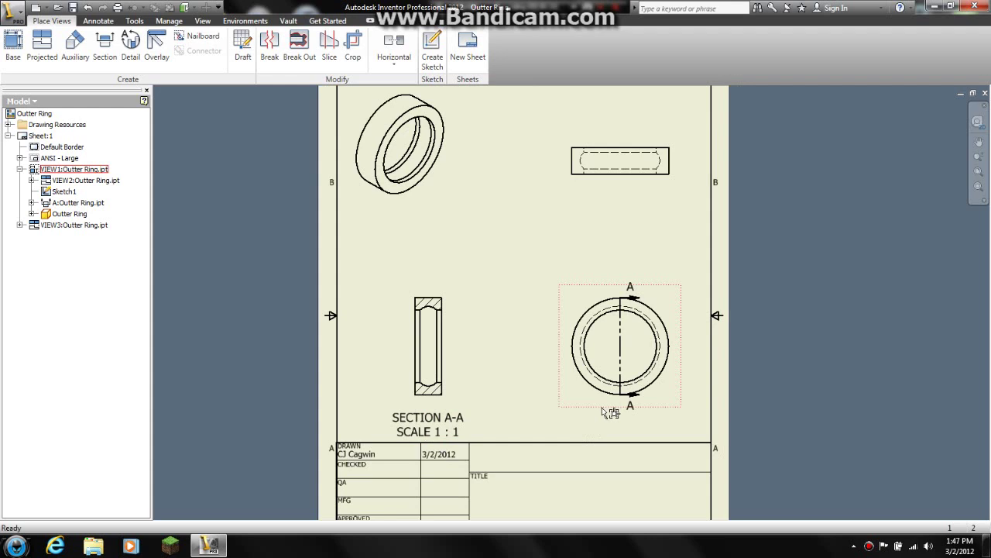
drag(606, 412, 604, 391)
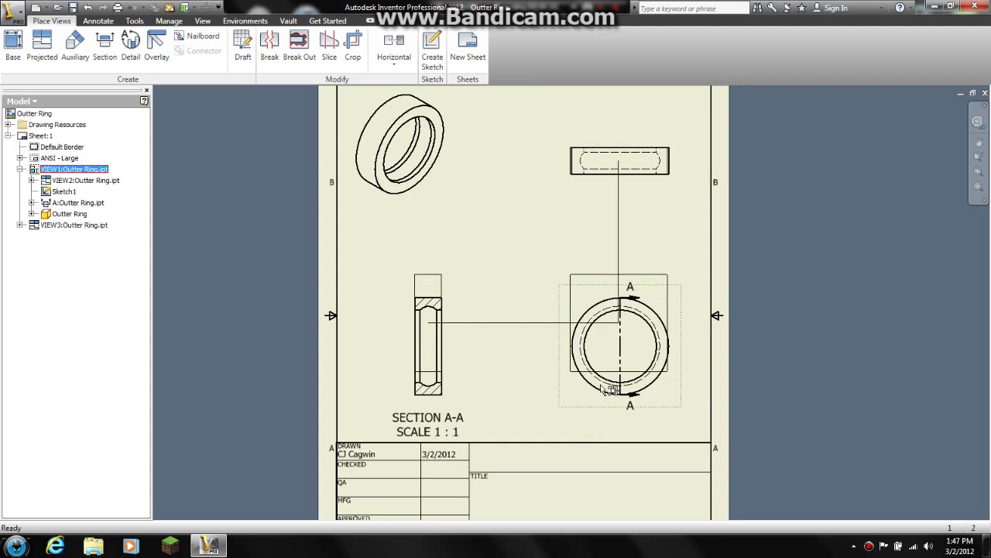
drag(599, 380, 601, 356)
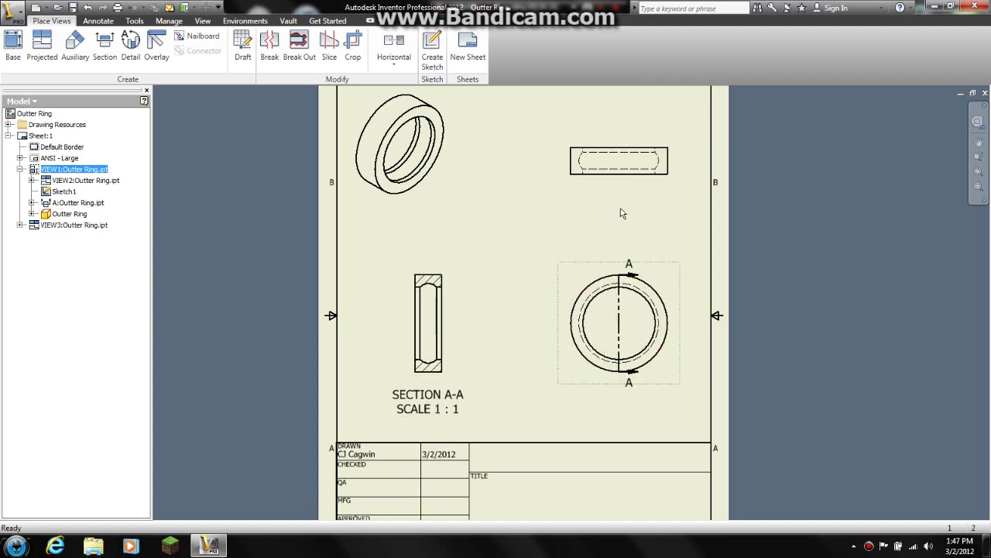
drag(628, 191, 629, 169)
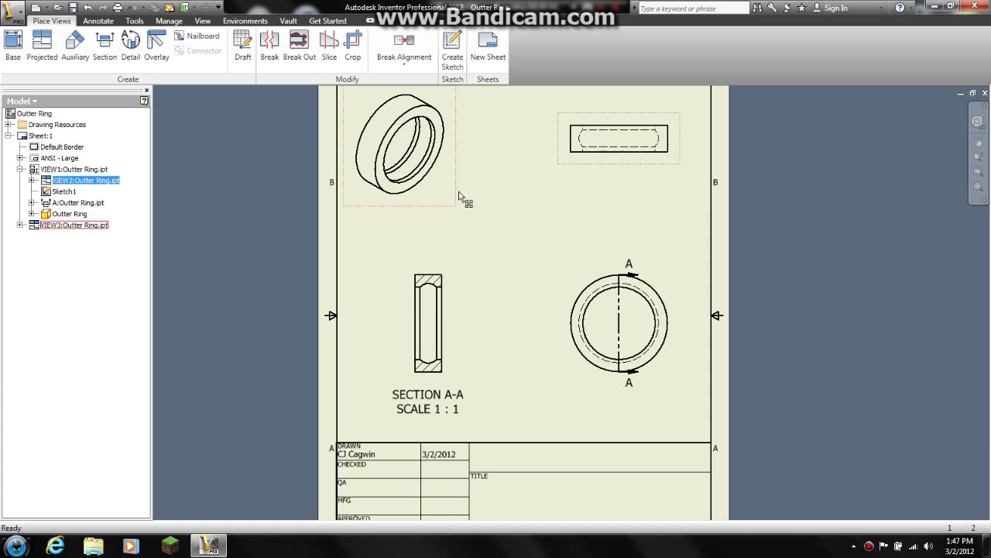
middle_drag(458, 194, 481, 232)
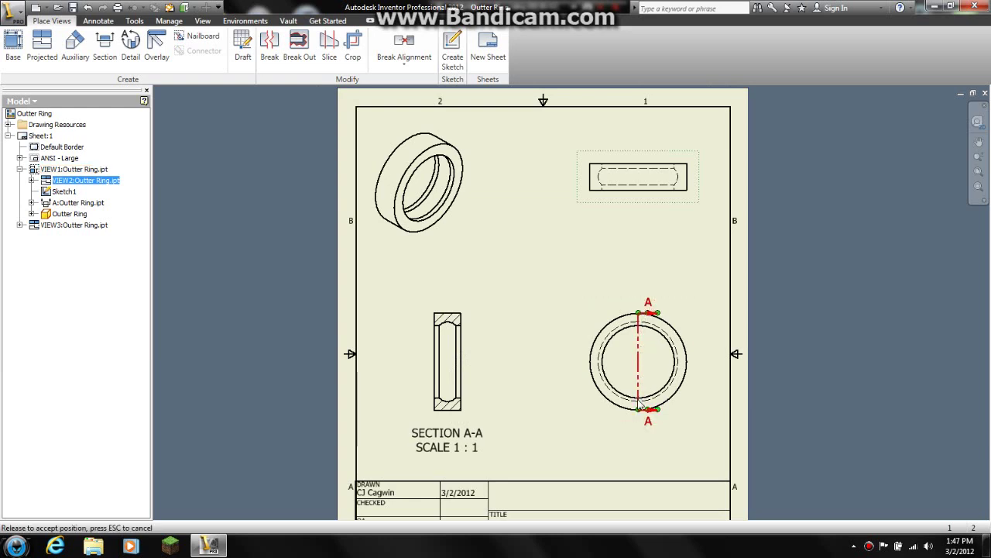
drag(639, 402, 640, 404)
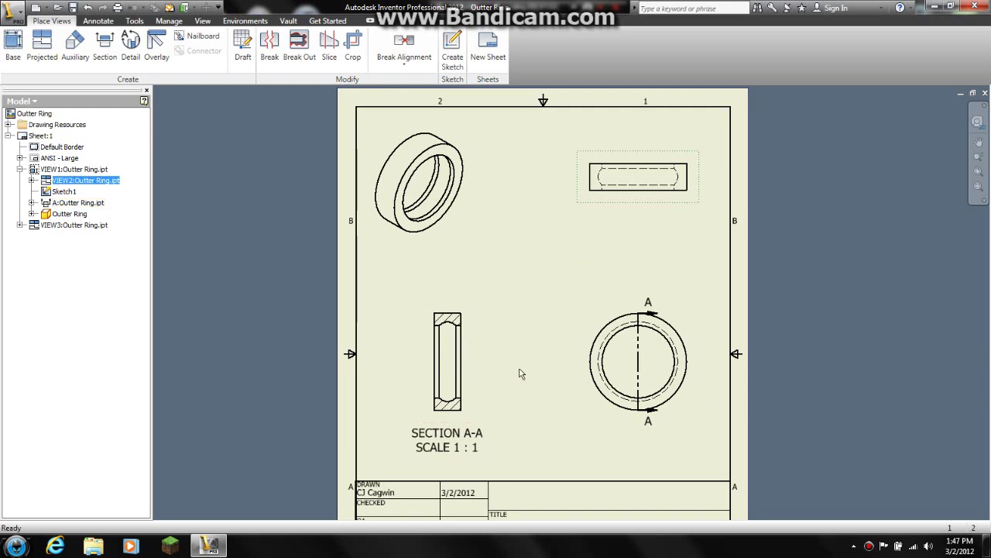
Move the isometric view of the ring slightly higher in the sheet's upper left corner.
middle_drag(520, 372, 520, 333)
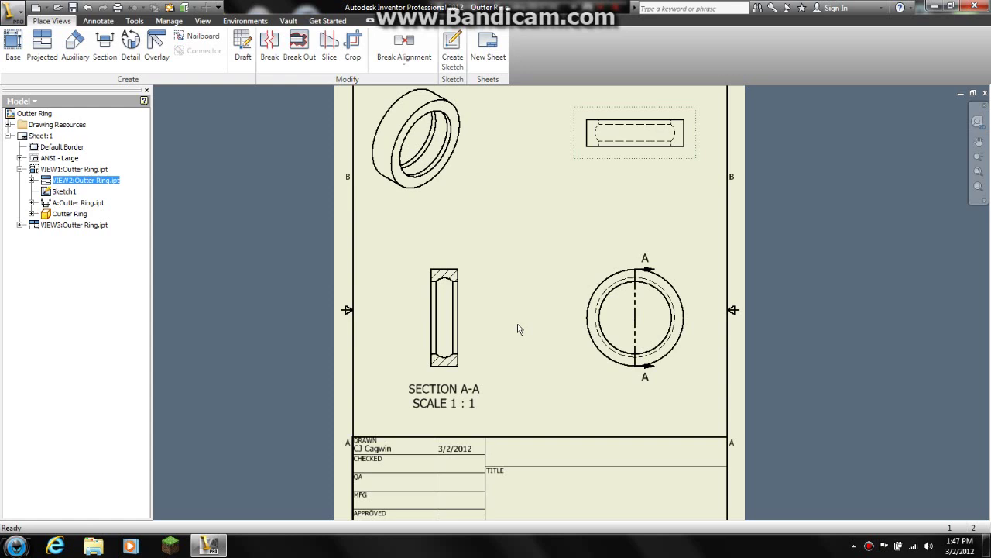
scroll(519, 329, up, 4)
scroll(524, 332, down, 6)
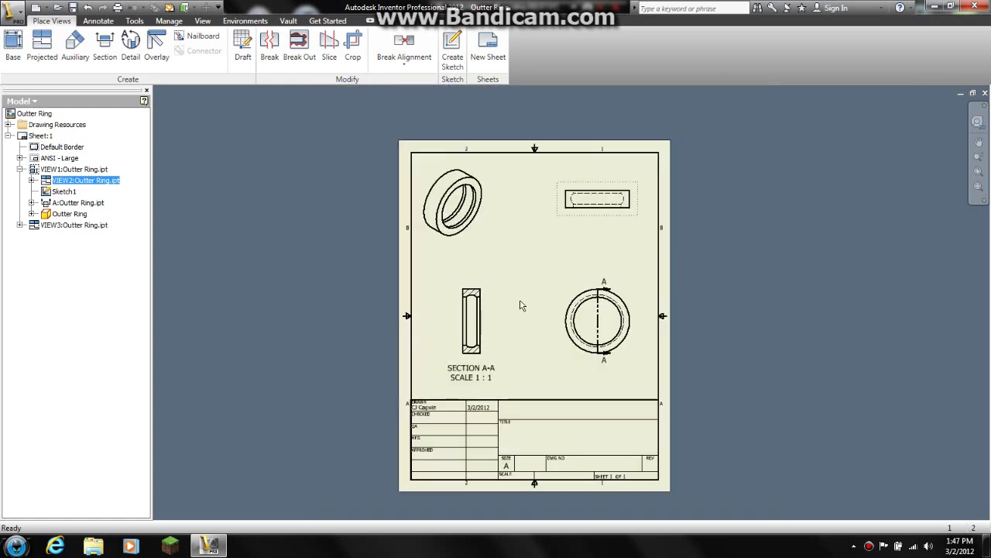
click(474, 239)
drag(474, 238, 506, 237)
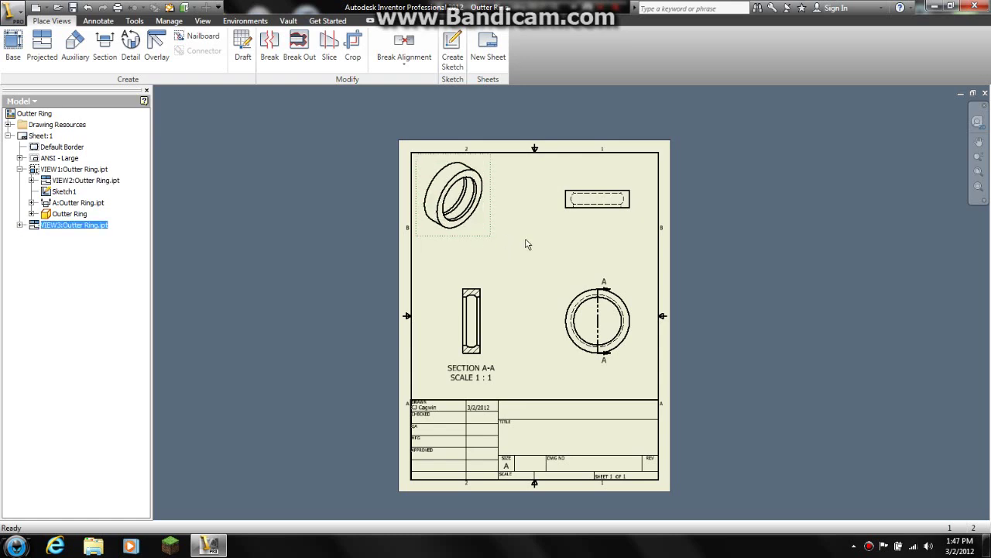
scroll(509, 315, down, 3)
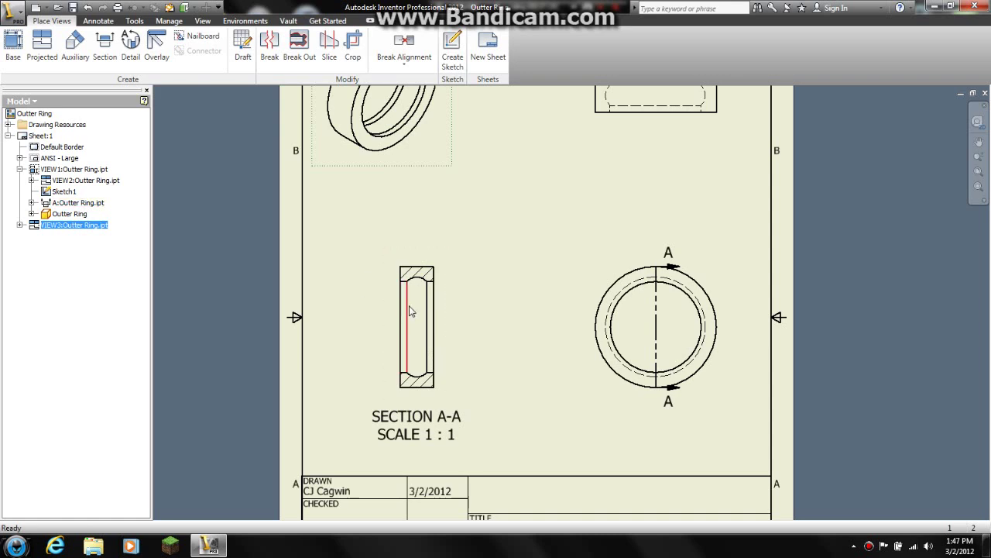
middle_drag(657, 101, 657, 121)
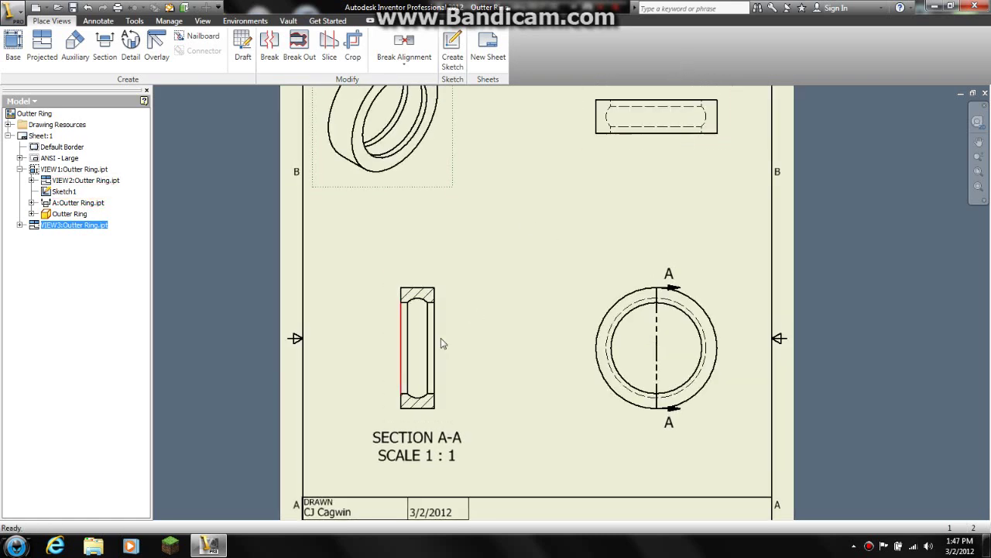